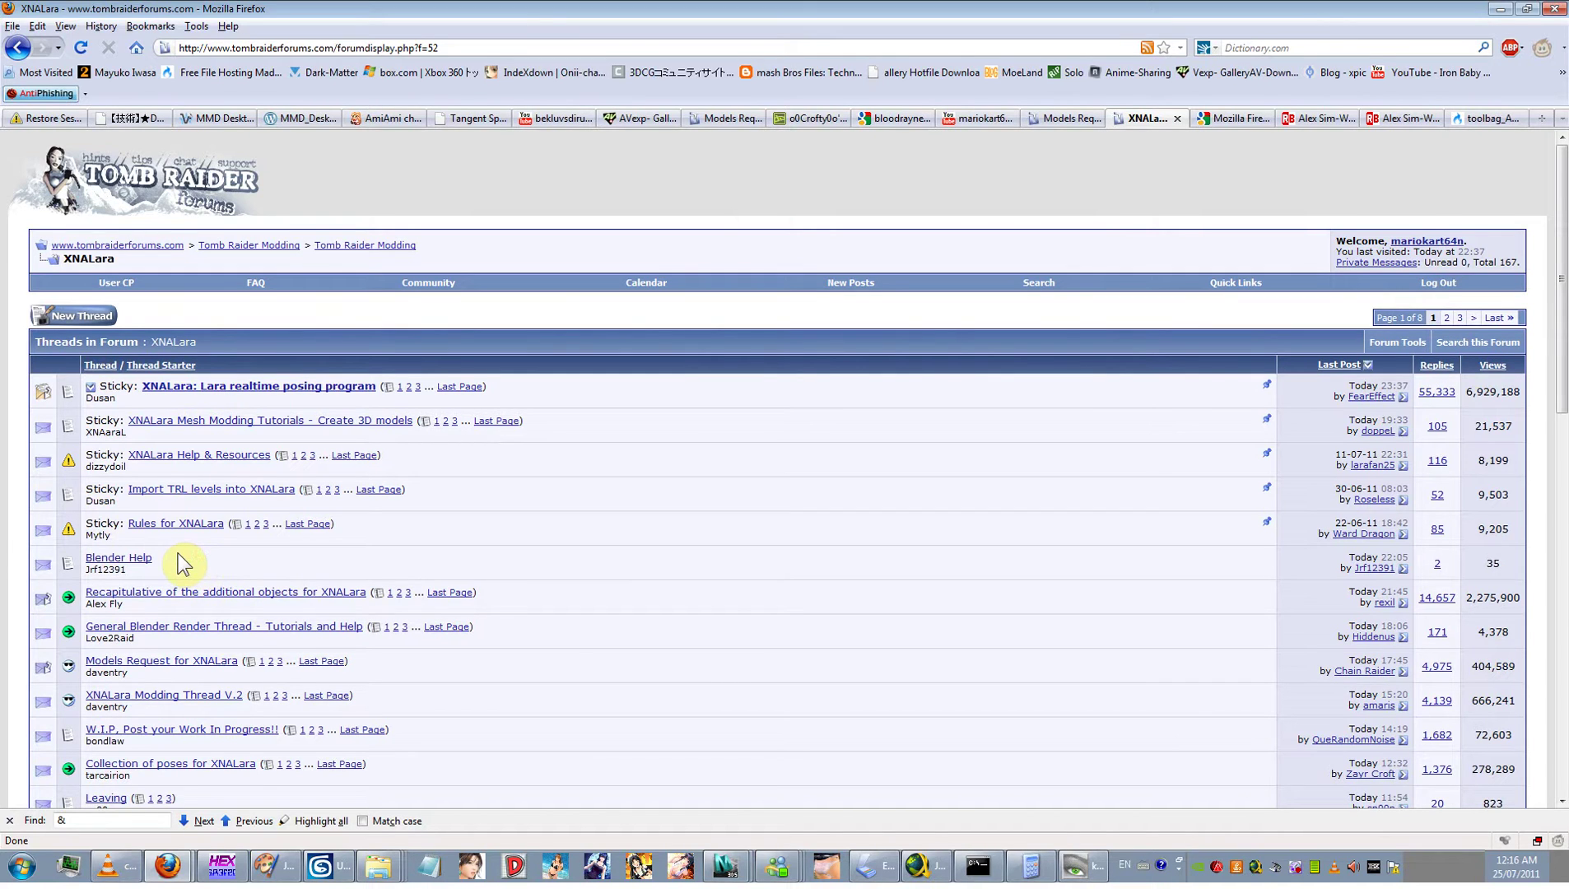
Step: Back in 3ds Max, show the cylinder shaded with its red texture and zoom in
mouse_move(179, 560)
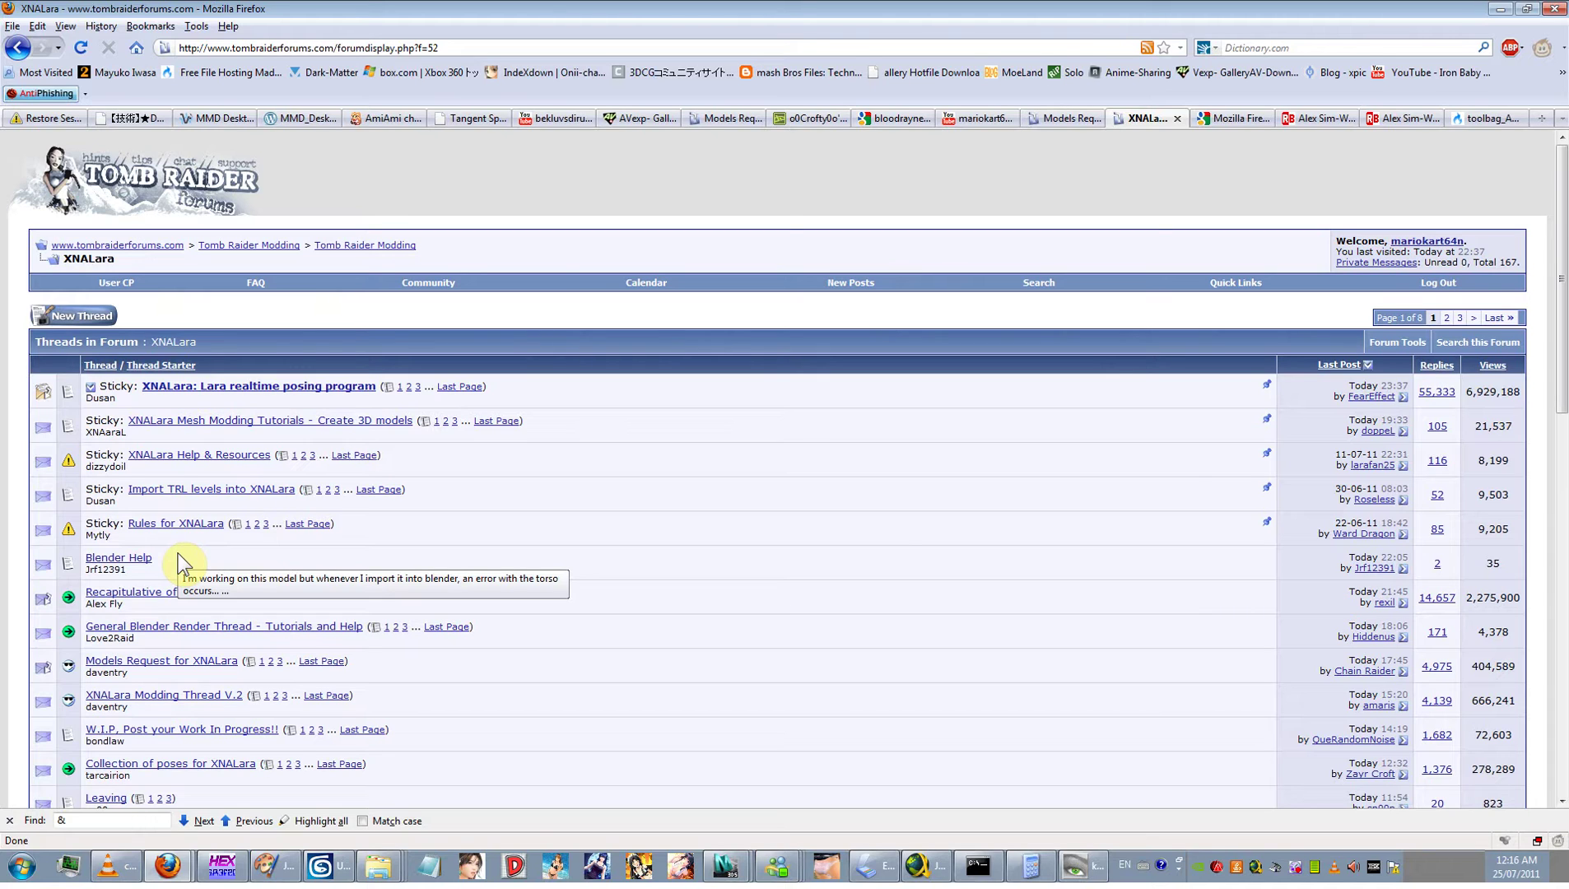
mouse_move(868, 529)
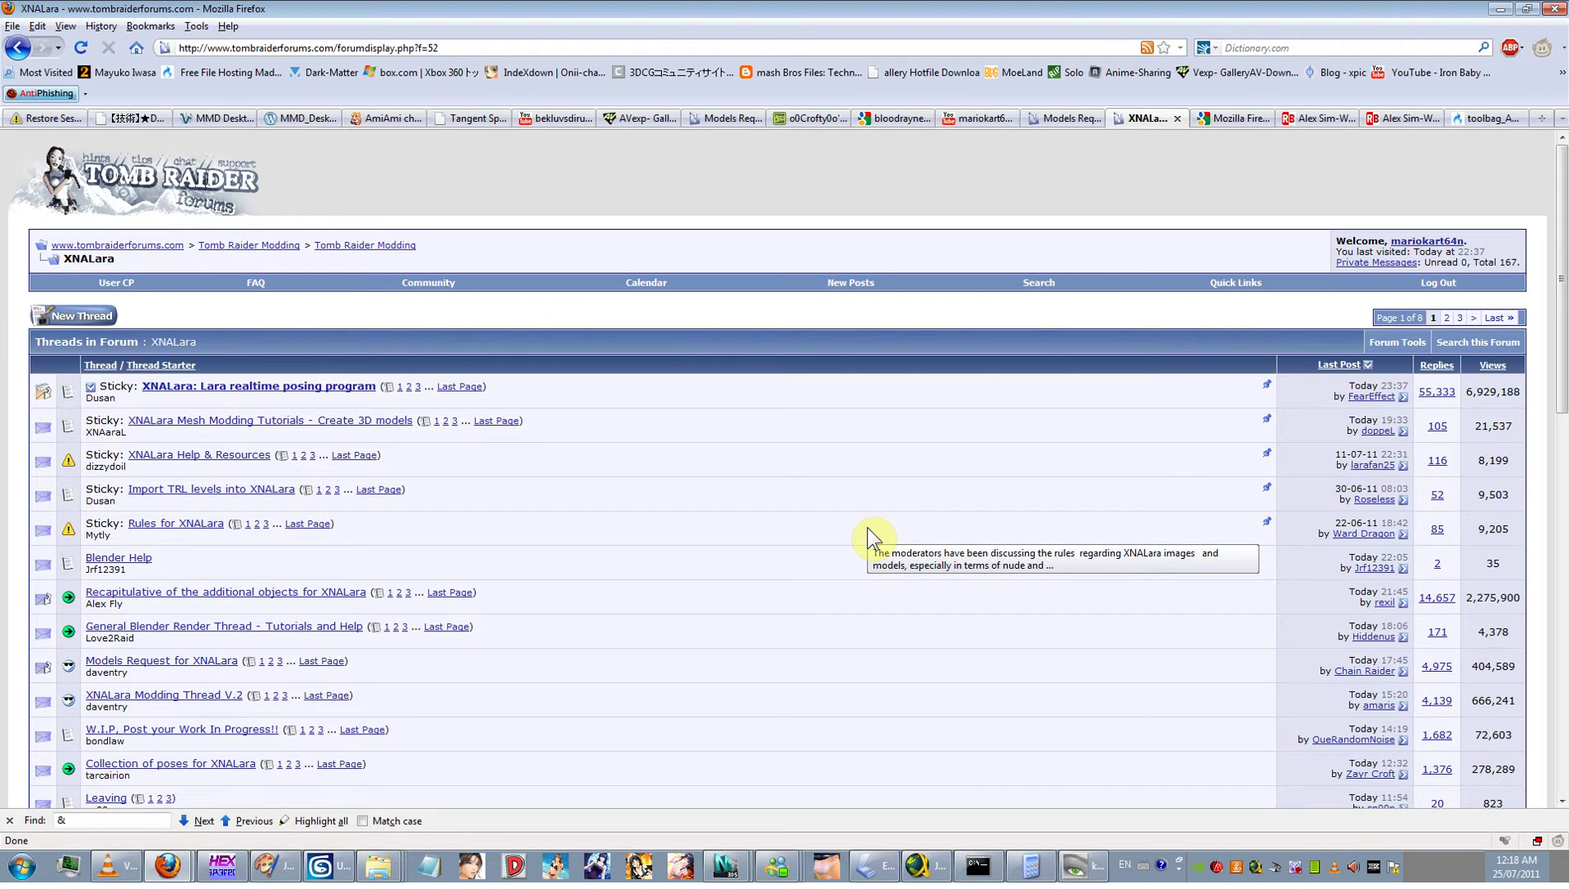
click(348, 869)
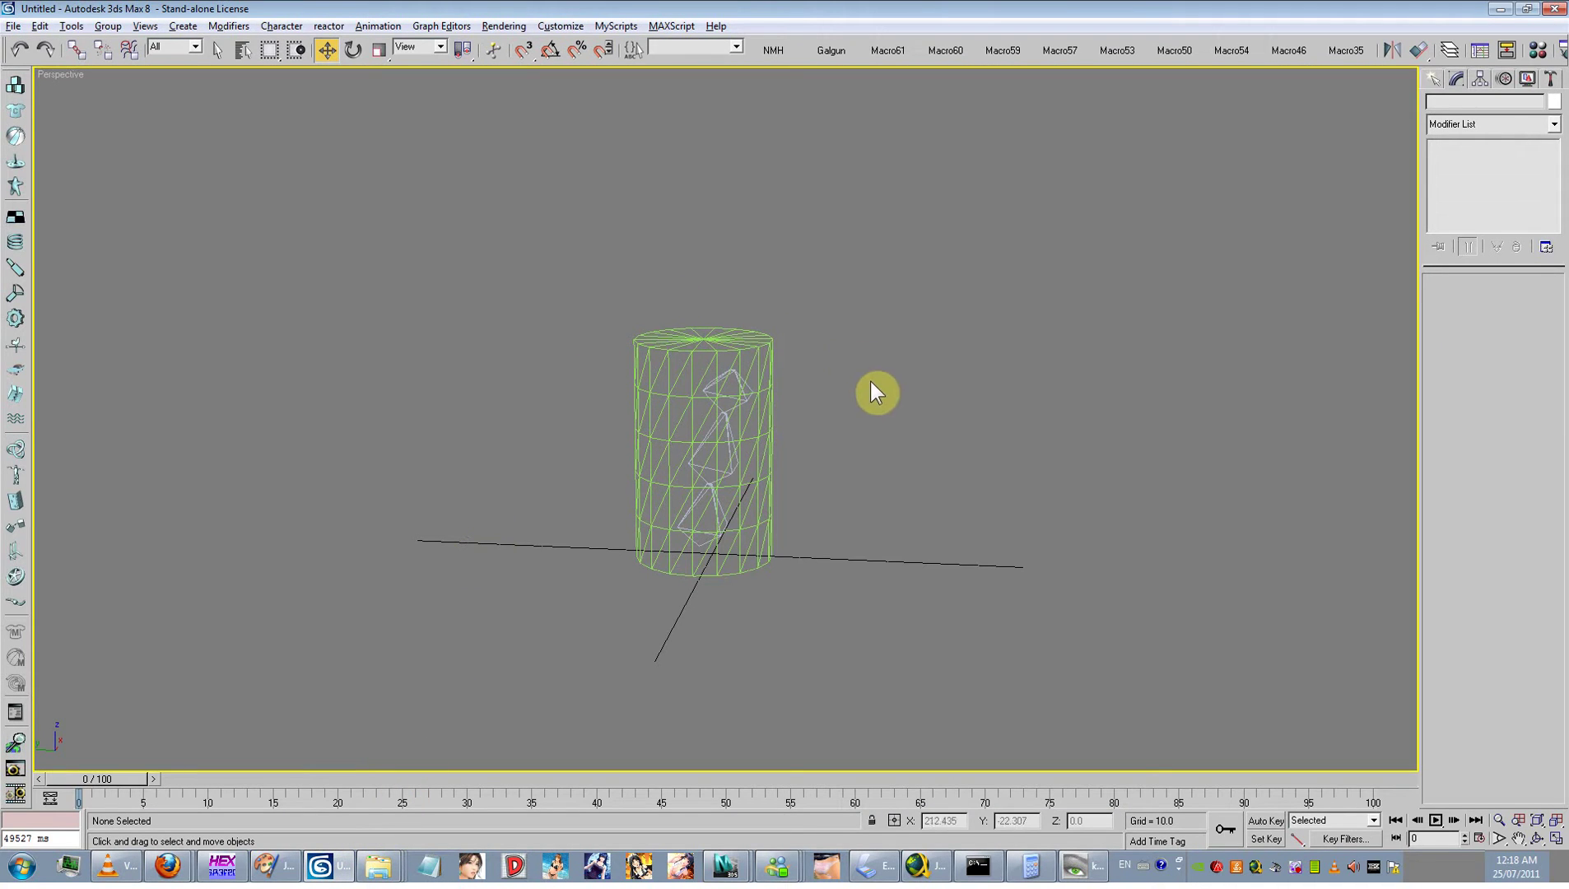
key(F3)
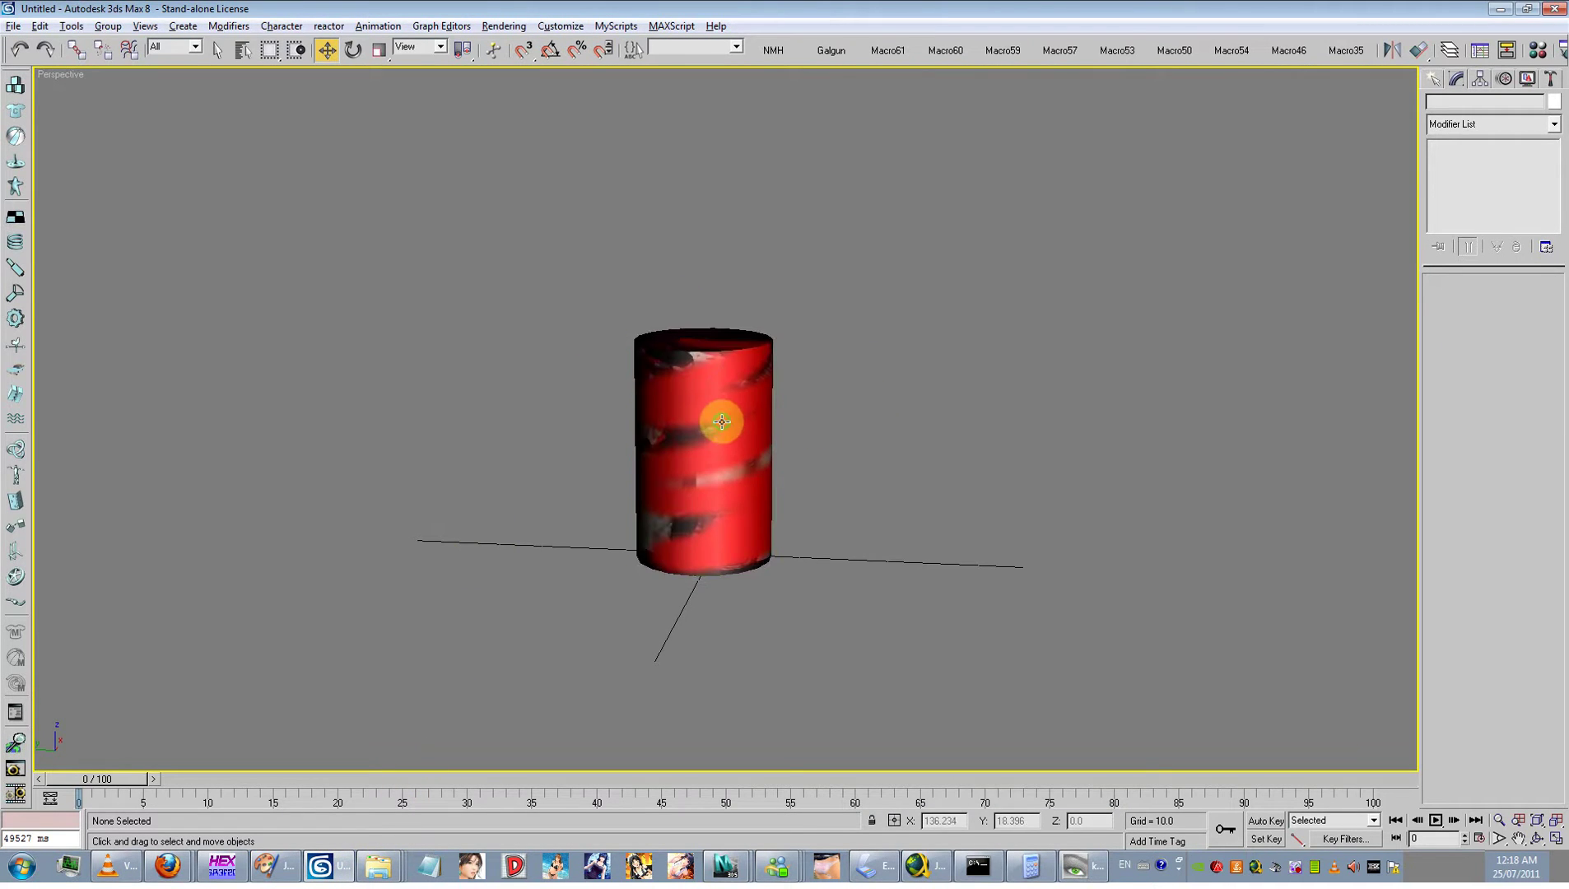
scroll(741, 432, up, 1)
scroll(865, 449, up, 3)
scroll(873, 428, up, 1)
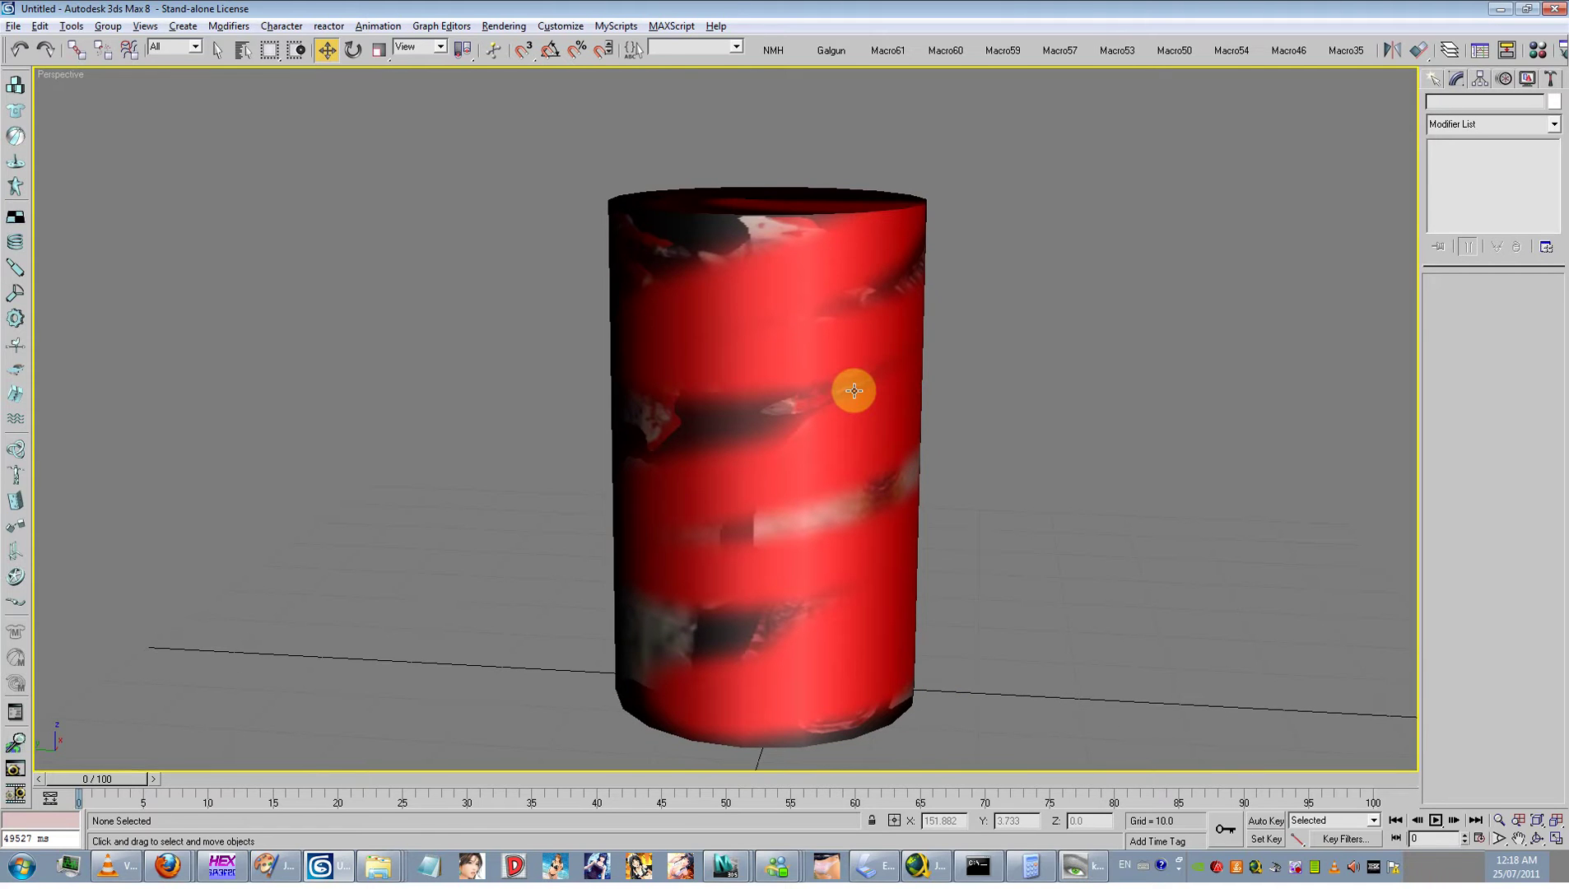
Step: Load the cylinder's material into the Material Editor and review its diffuse, specular and bump maps
key(m)
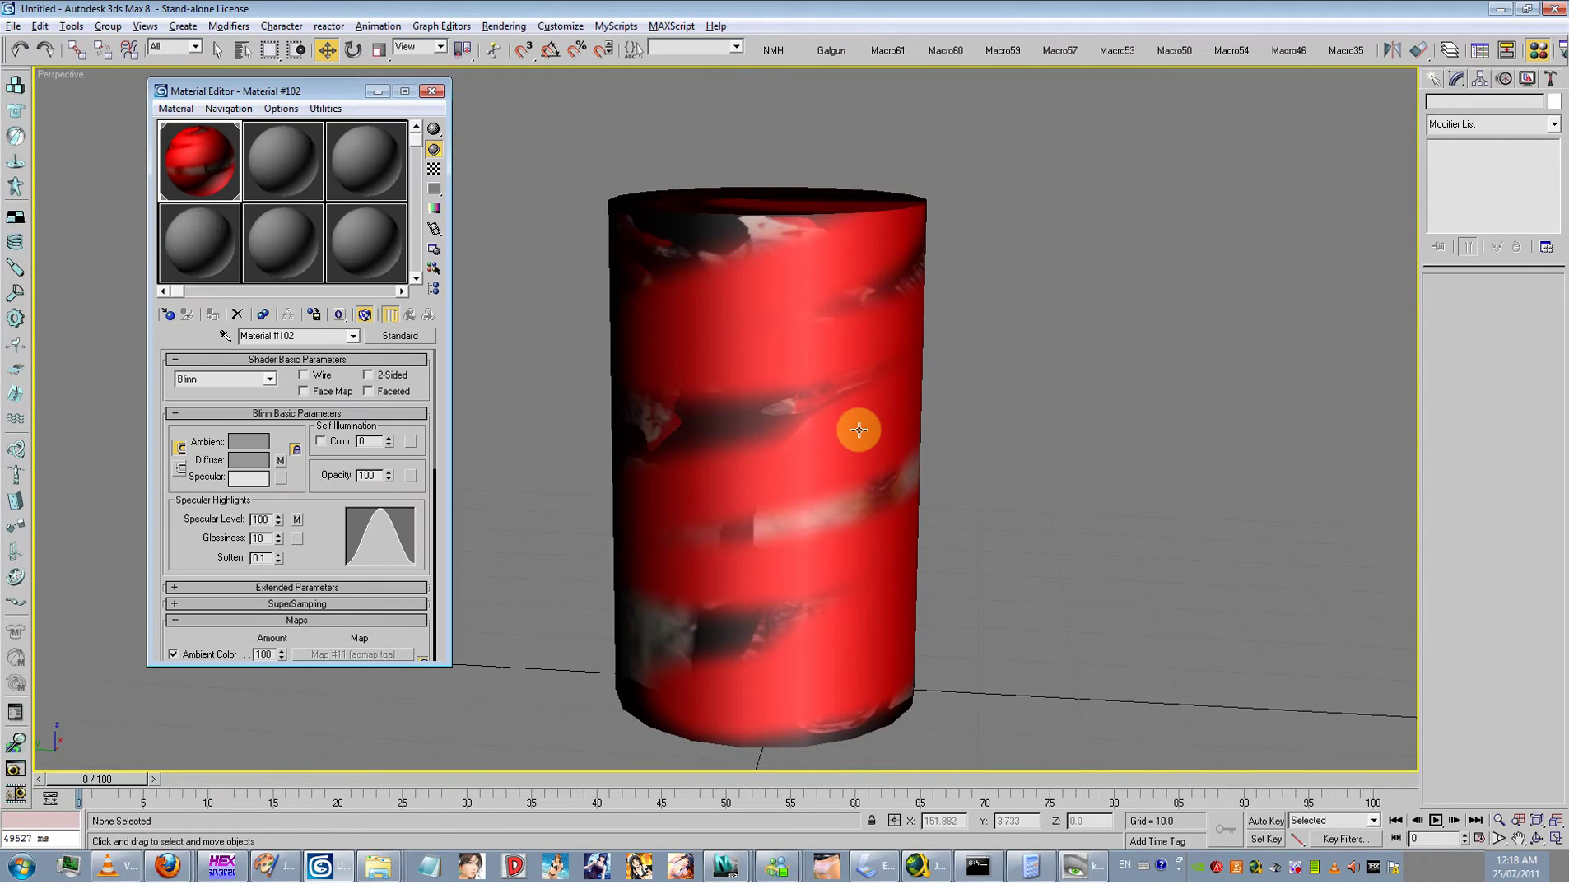
click(224, 335)
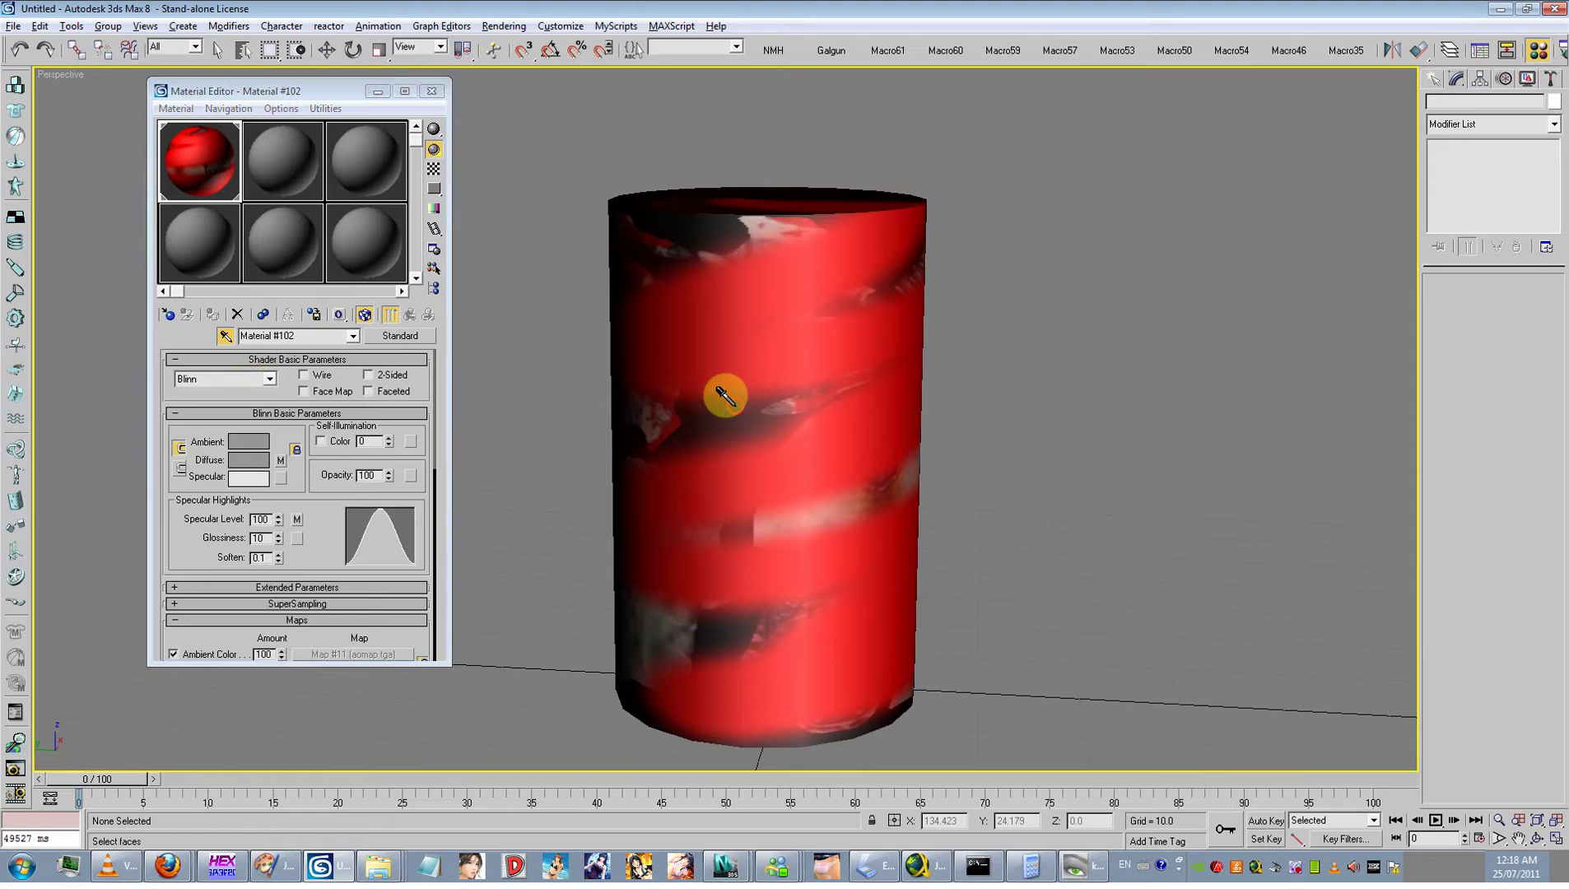
click(724, 397)
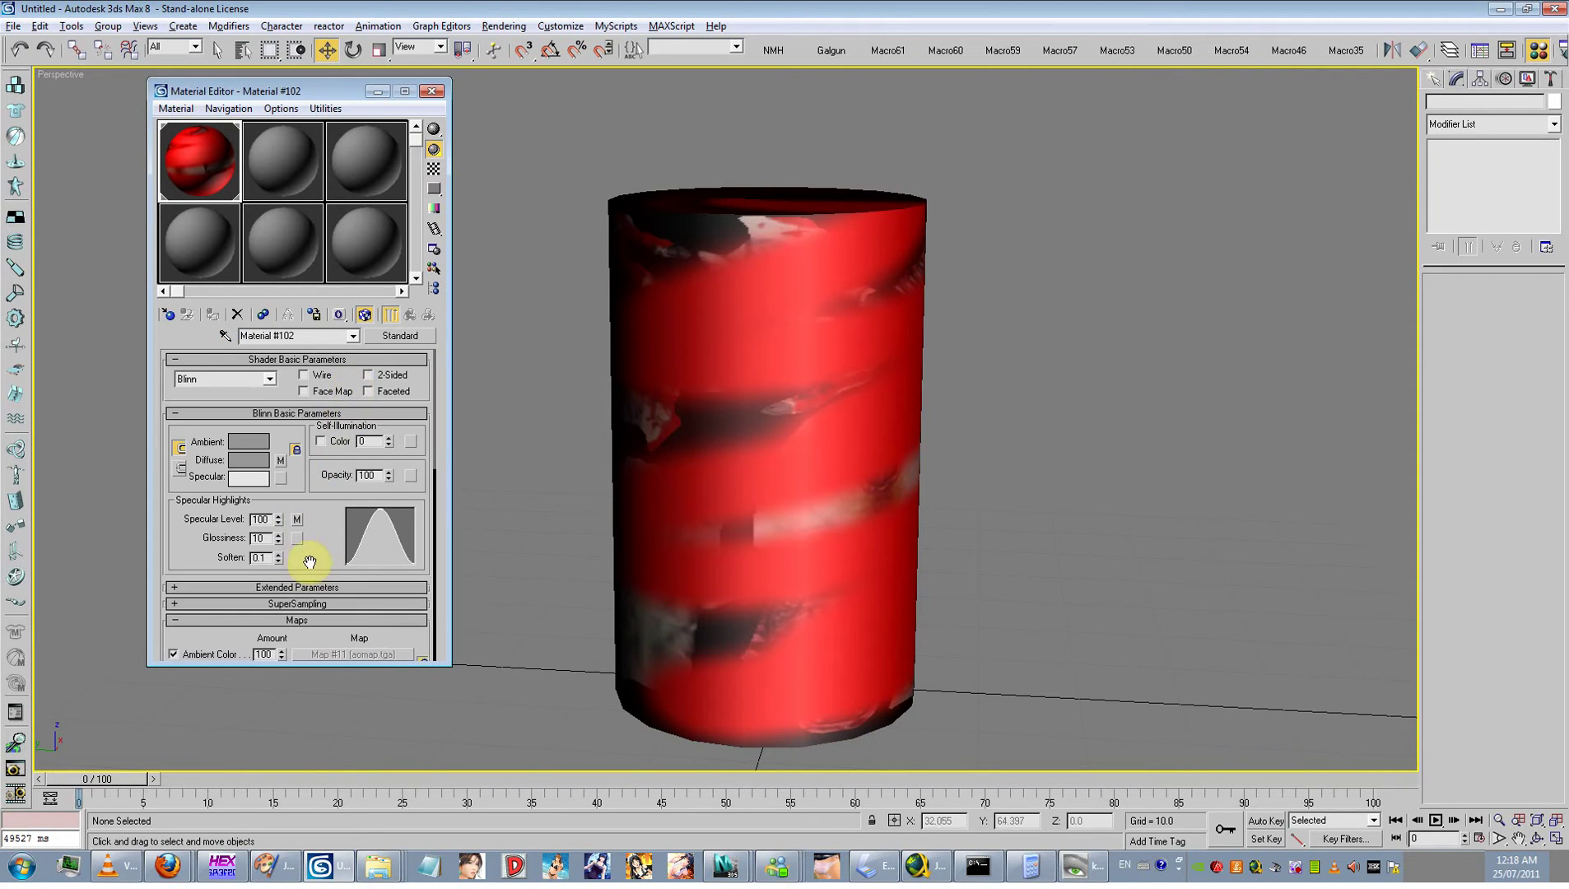
drag(310, 562, 326, 305)
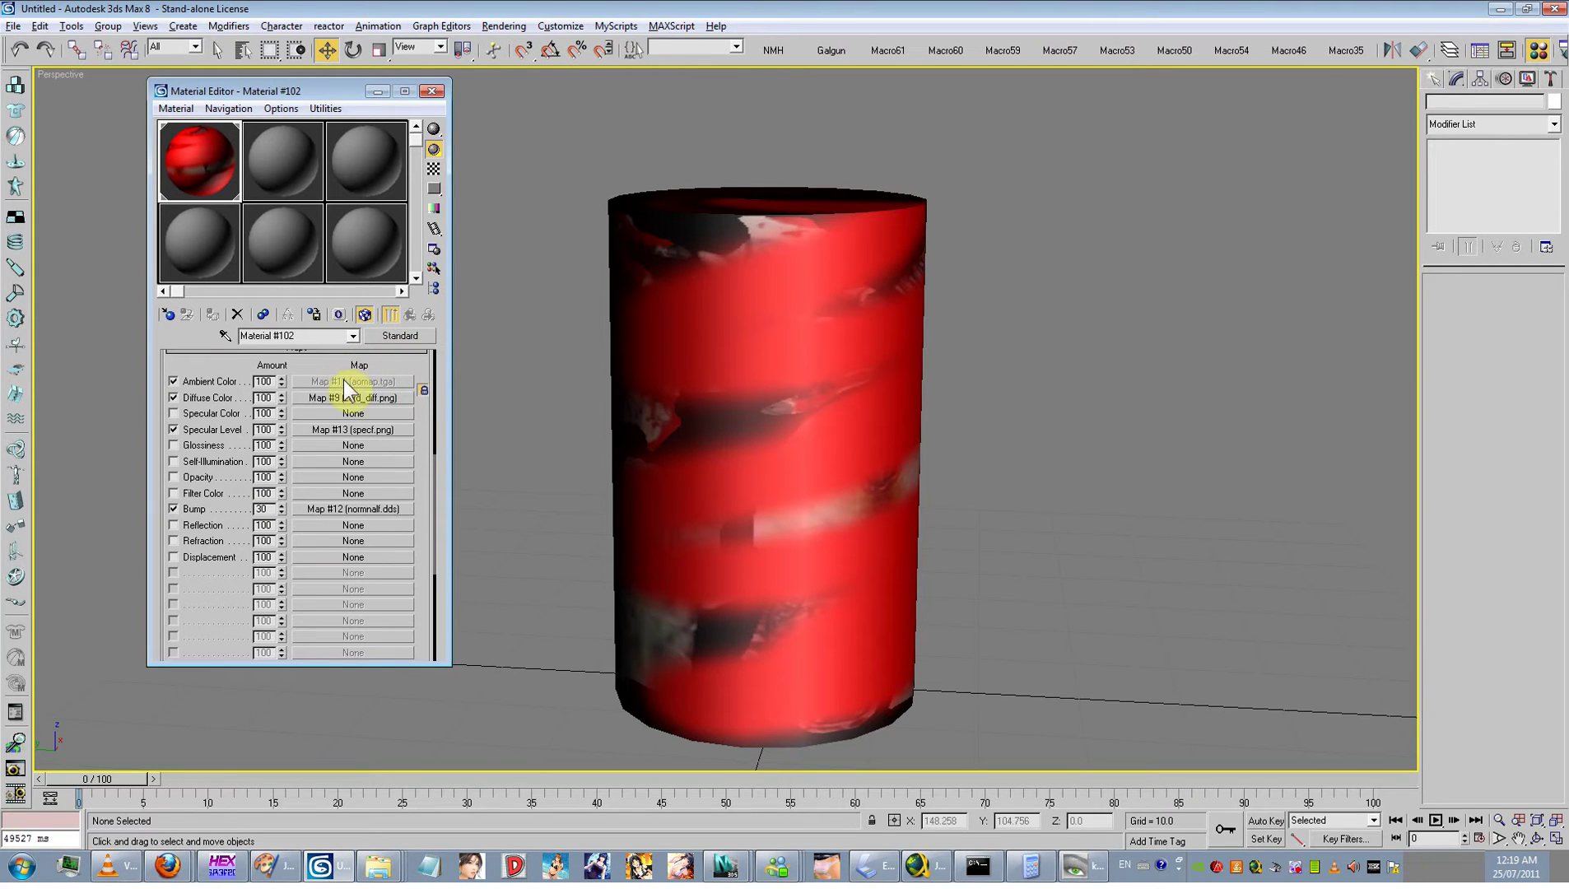
Step: Close the Material Editor, return to wireframe, and select the cylinder to show Bone01–Bone03 in Skin
click(433, 91)
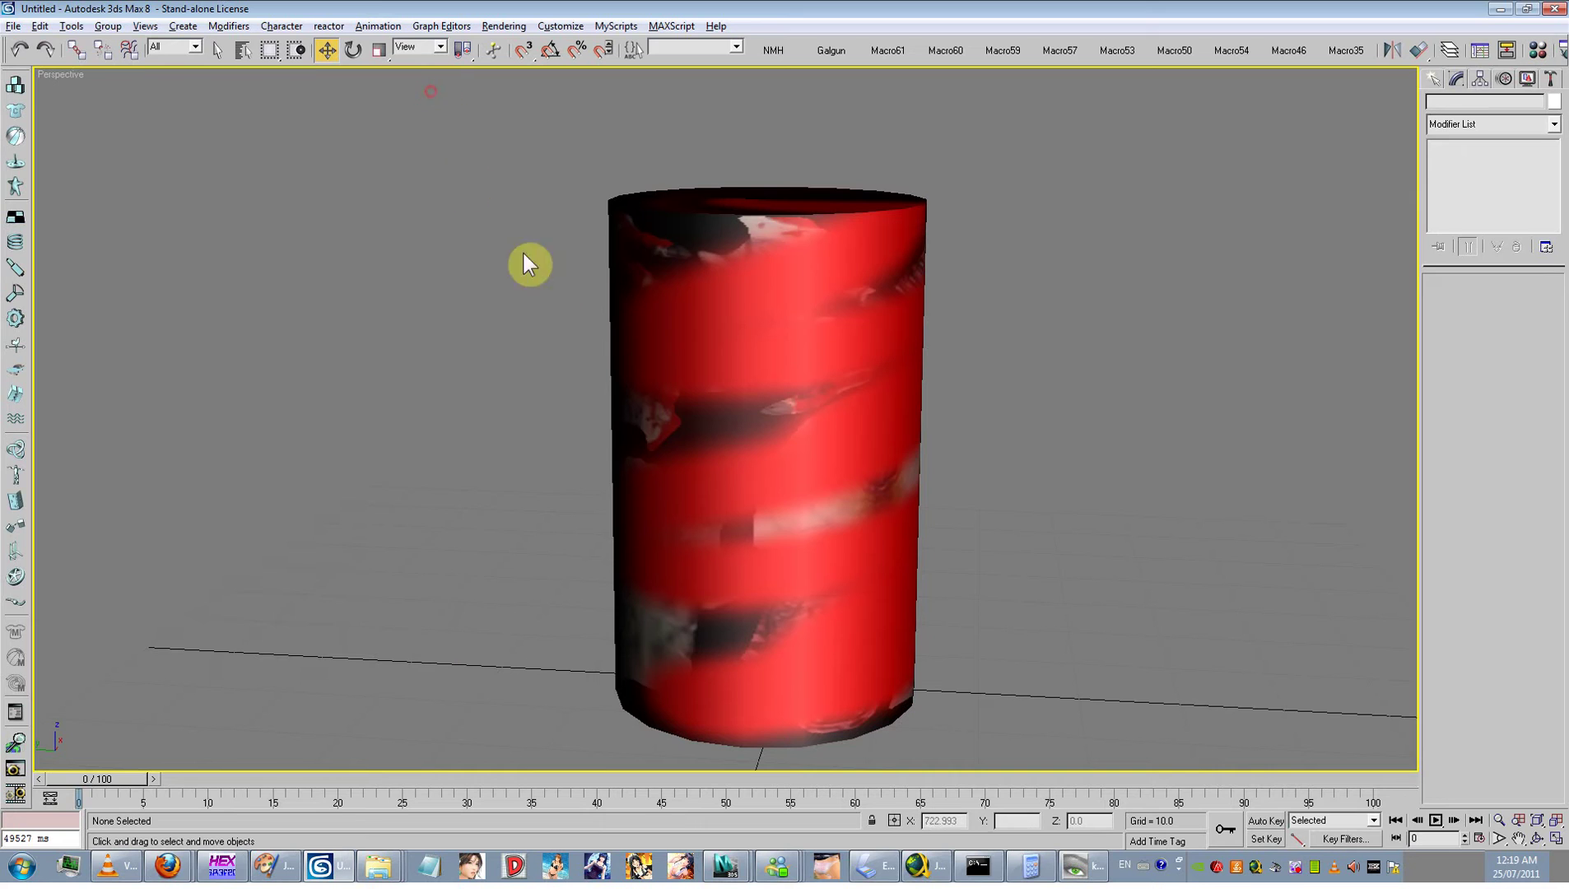
key(F3)
scroll(681, 487, down, 3)
scroll(681, 486, down, 1)
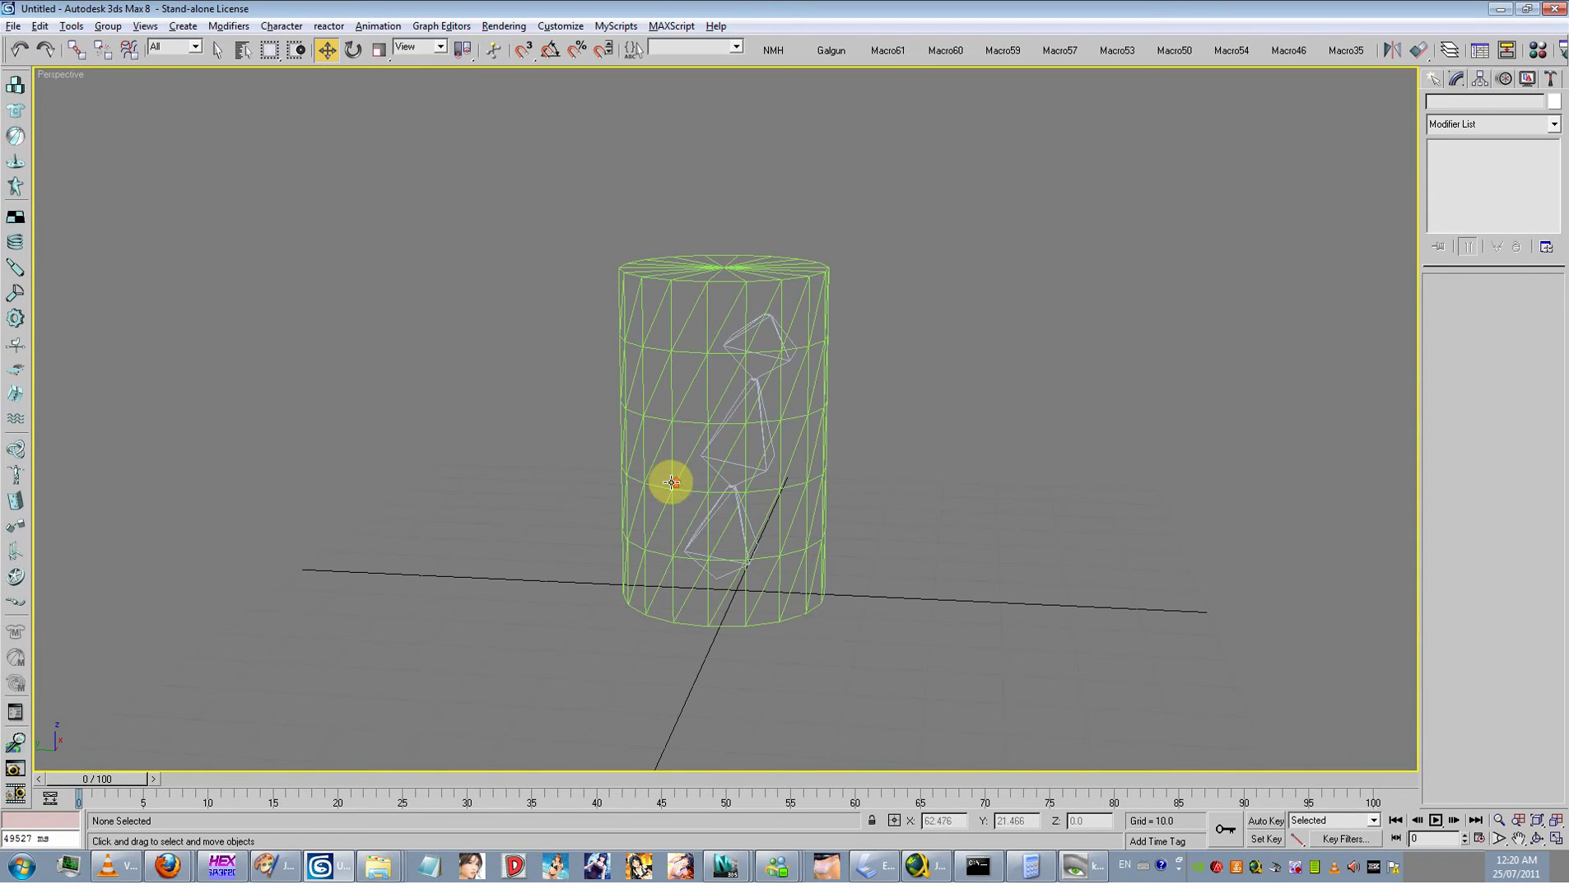
scroll(663, 444, up, 3)
scroll(654, 422, down, 2)
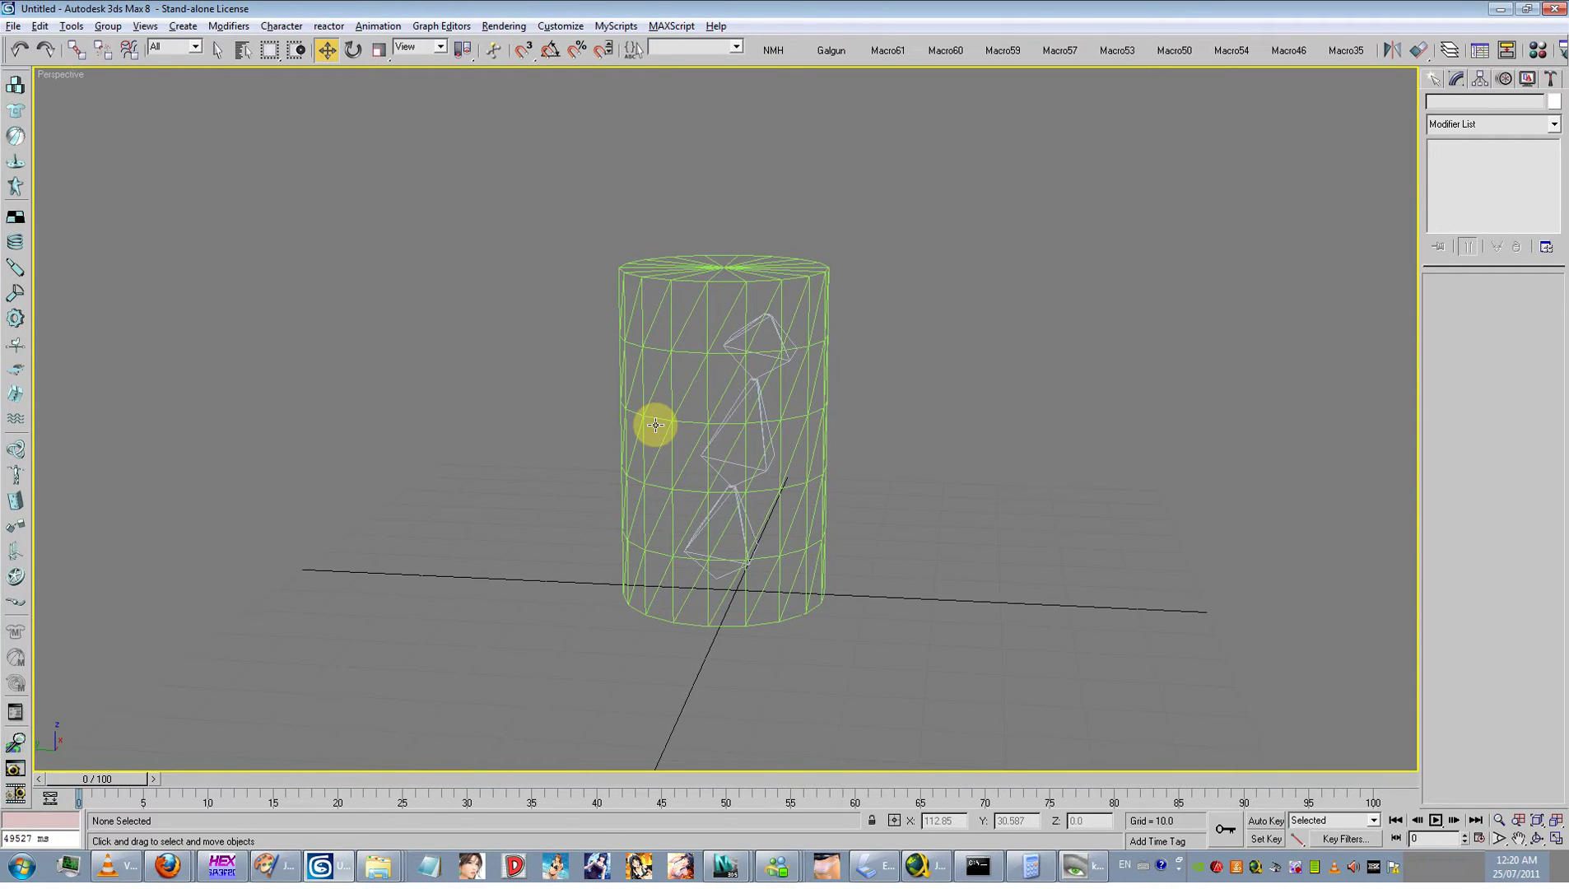
click(653, 423)
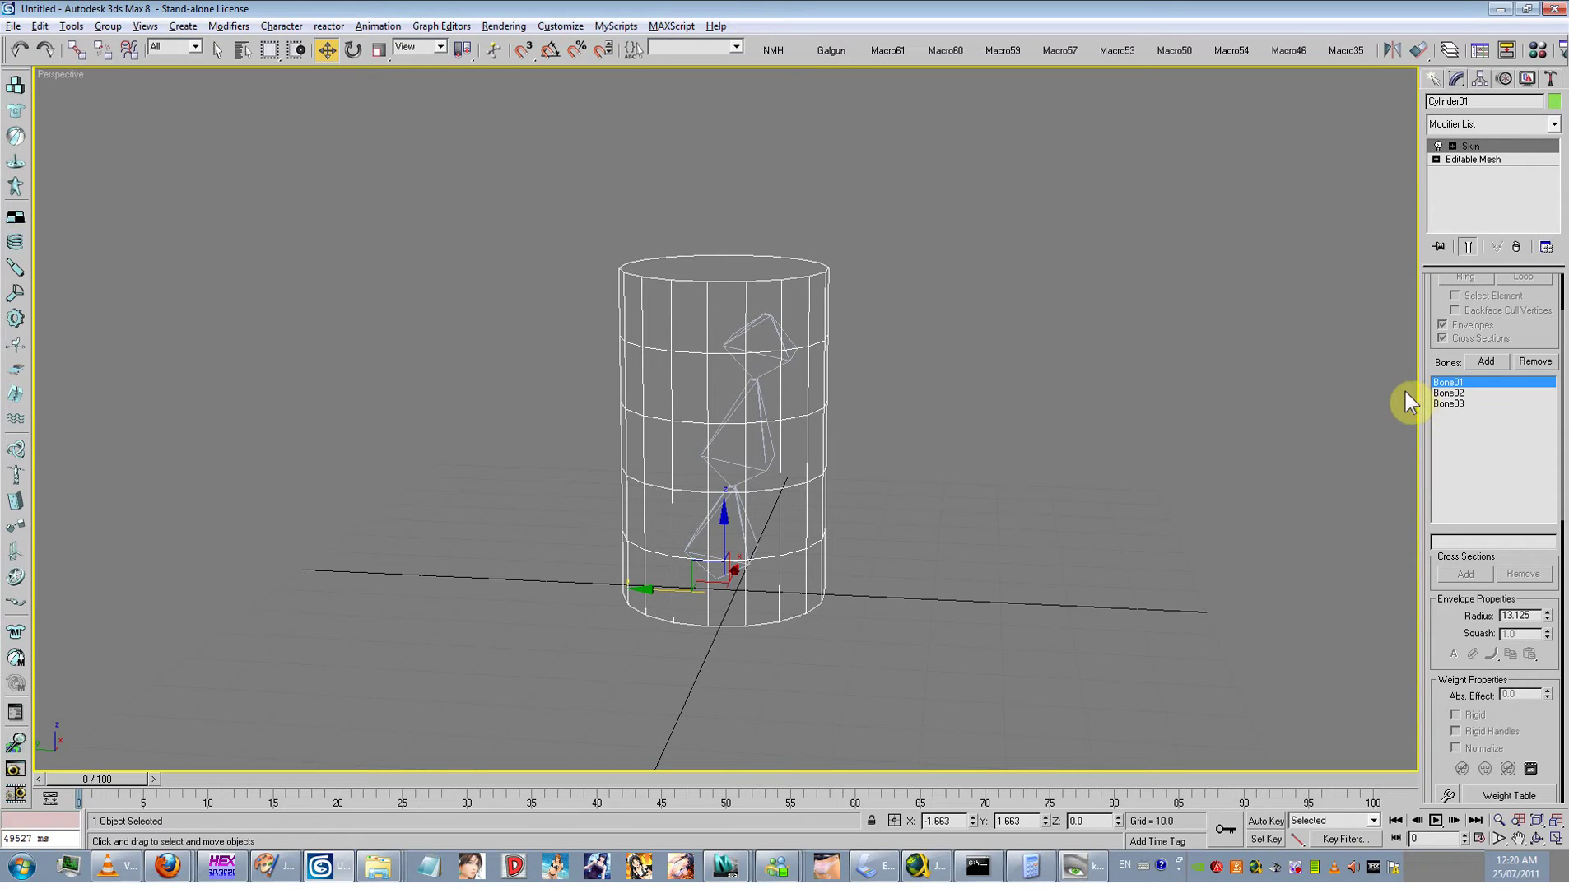
Step: Smooth-shade the cylinder with edged faces toggled and reopen the Material Editor on Material #102
key(F3)
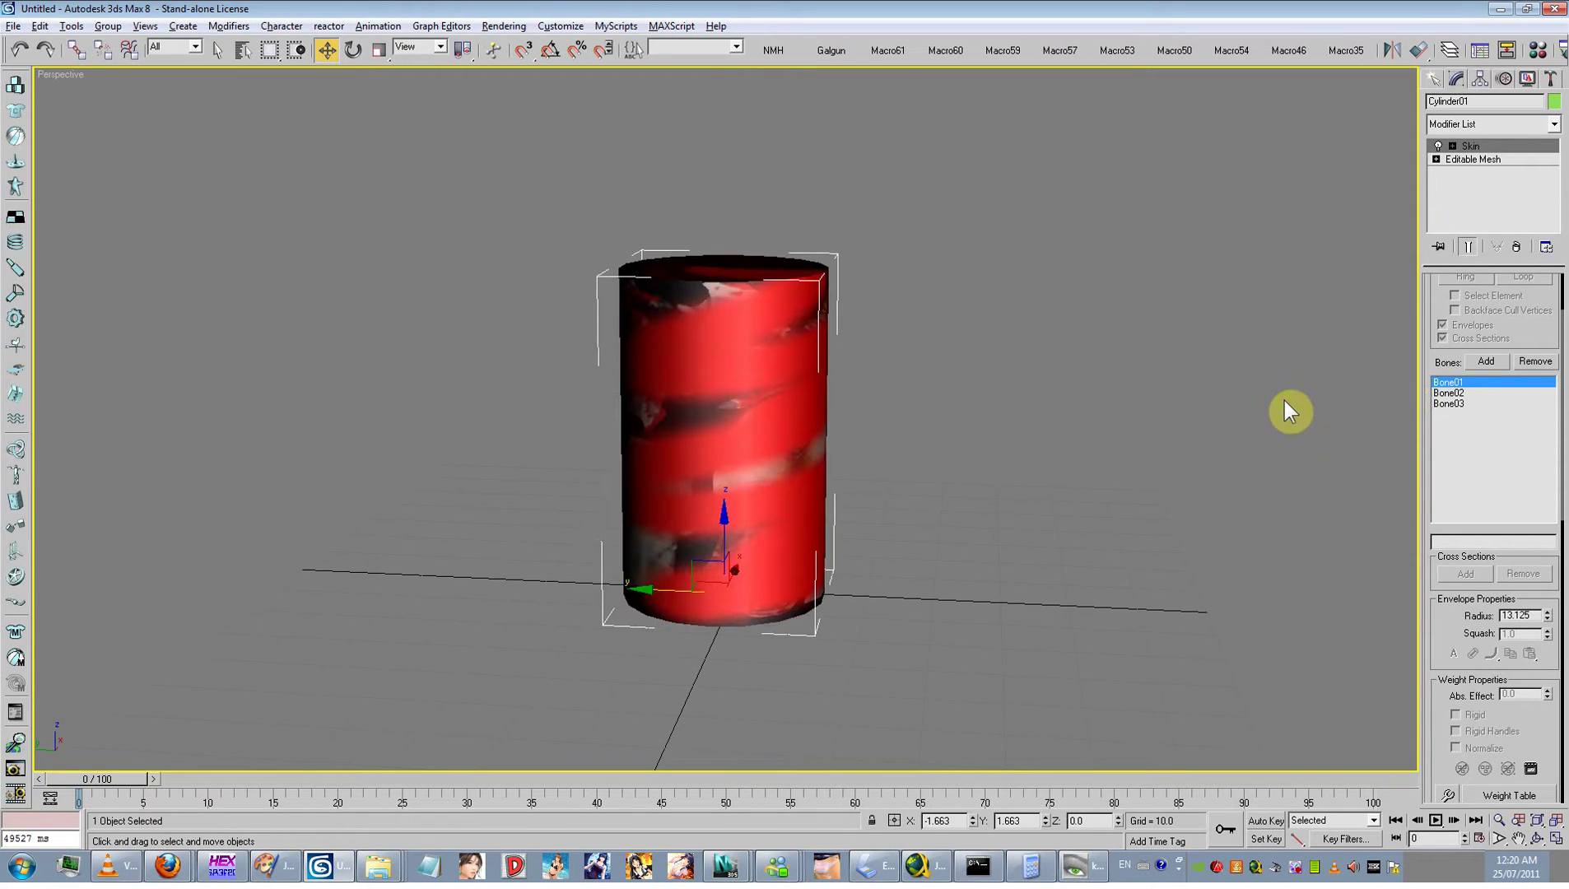
key(F4)
key(F4)
key(F4)
key(F4)
key(m)
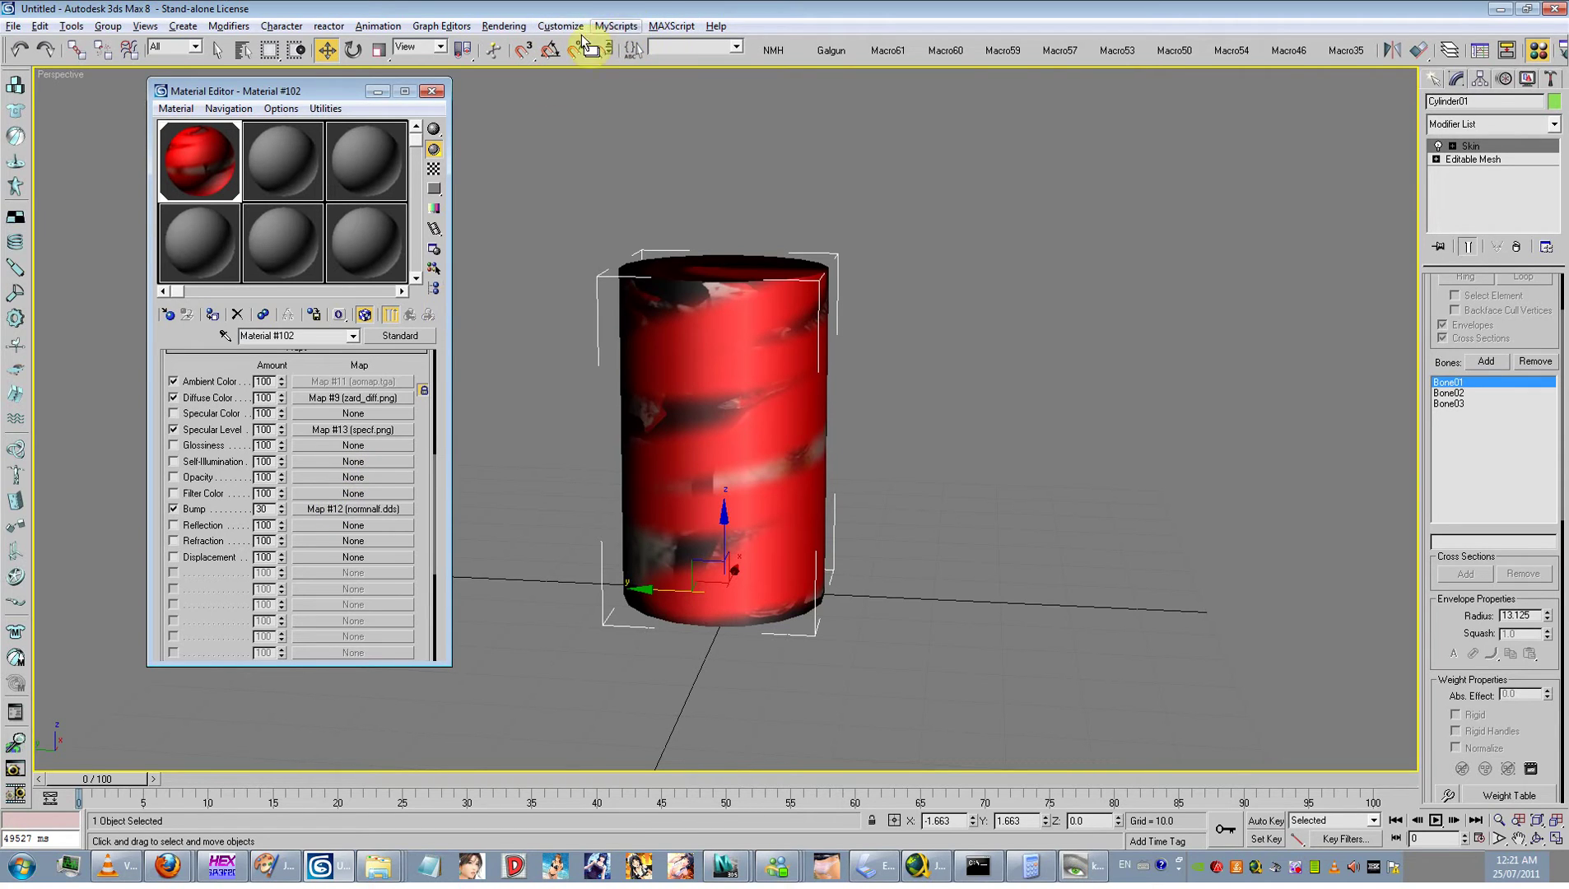
Step: Switch to Firefox's XNALara thread list on the Tomb Raider Forums
click(167, 866)
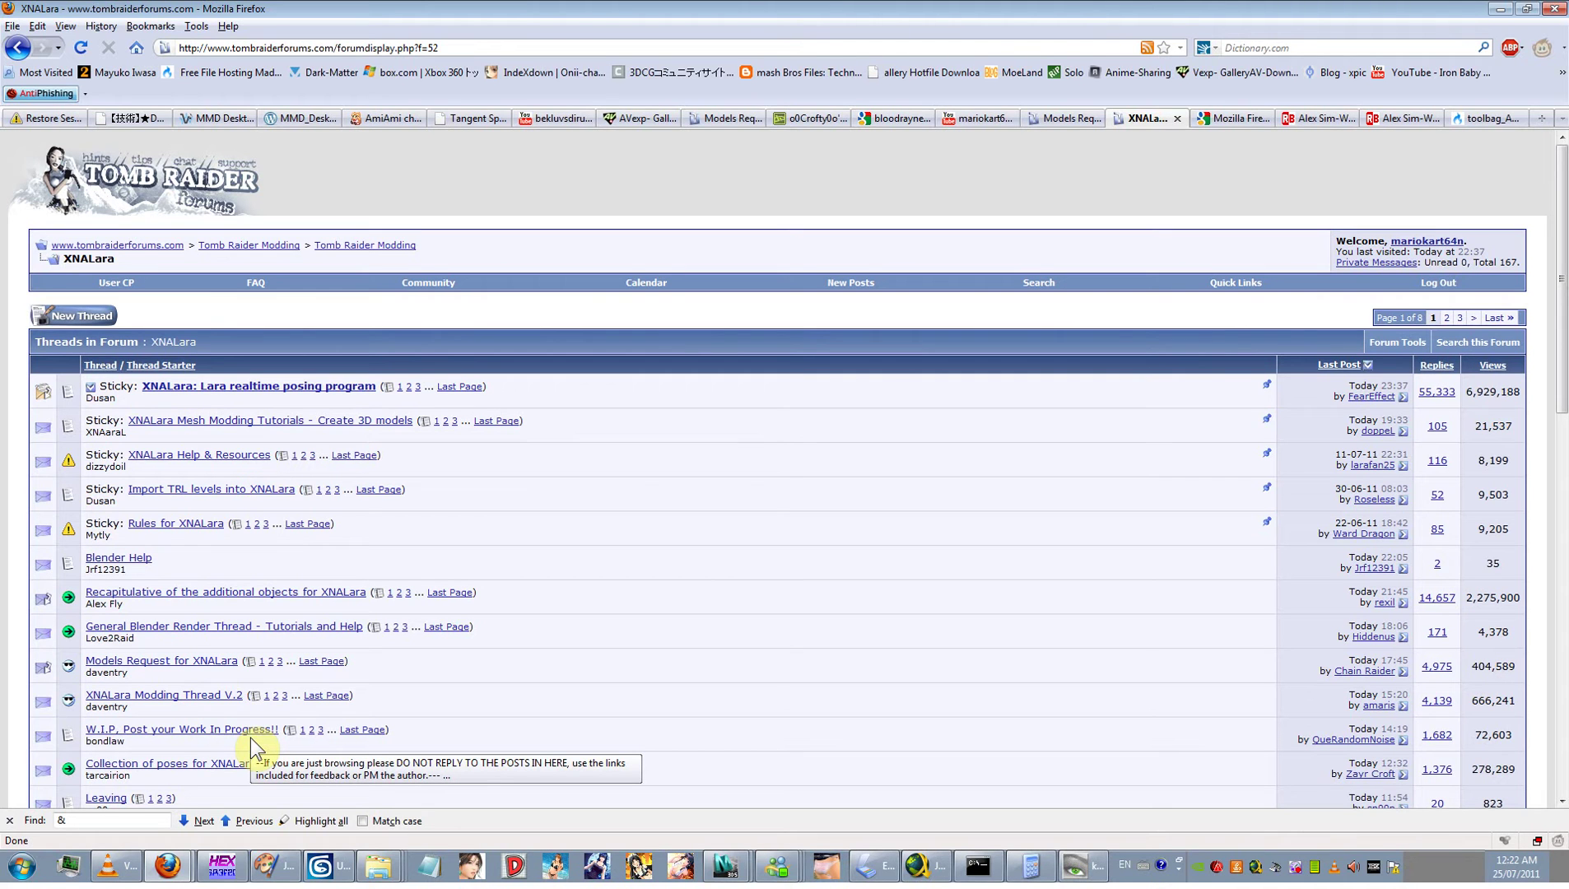
Step: Run the XnaLara Exporter2.ms script to open its save dialog, then bring up the Max_Export folder window
click(324, 866)
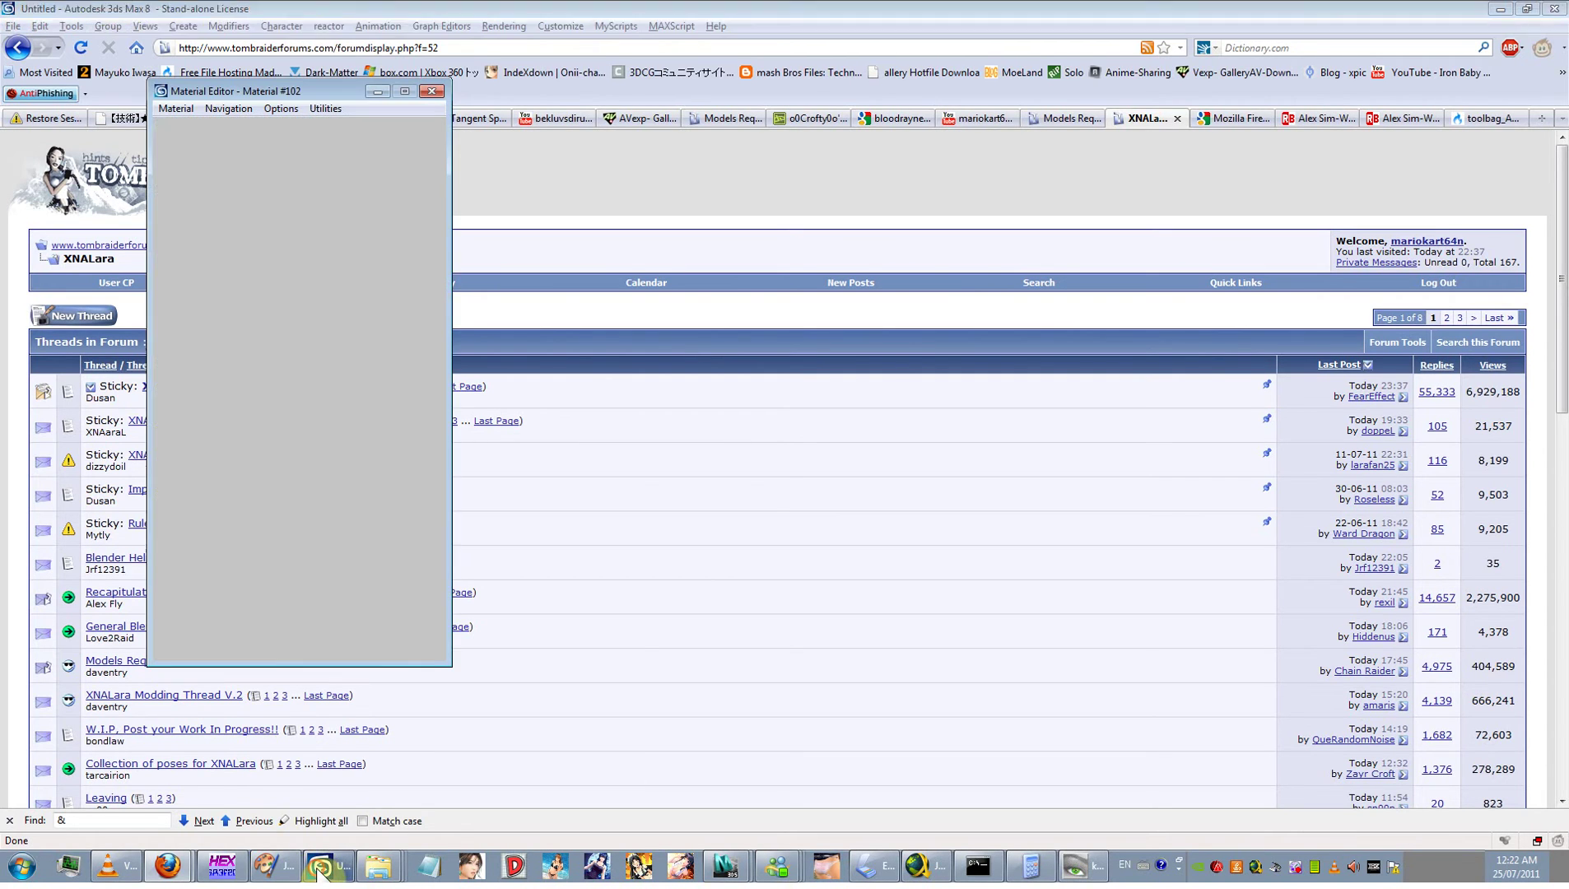
click(672, 26)
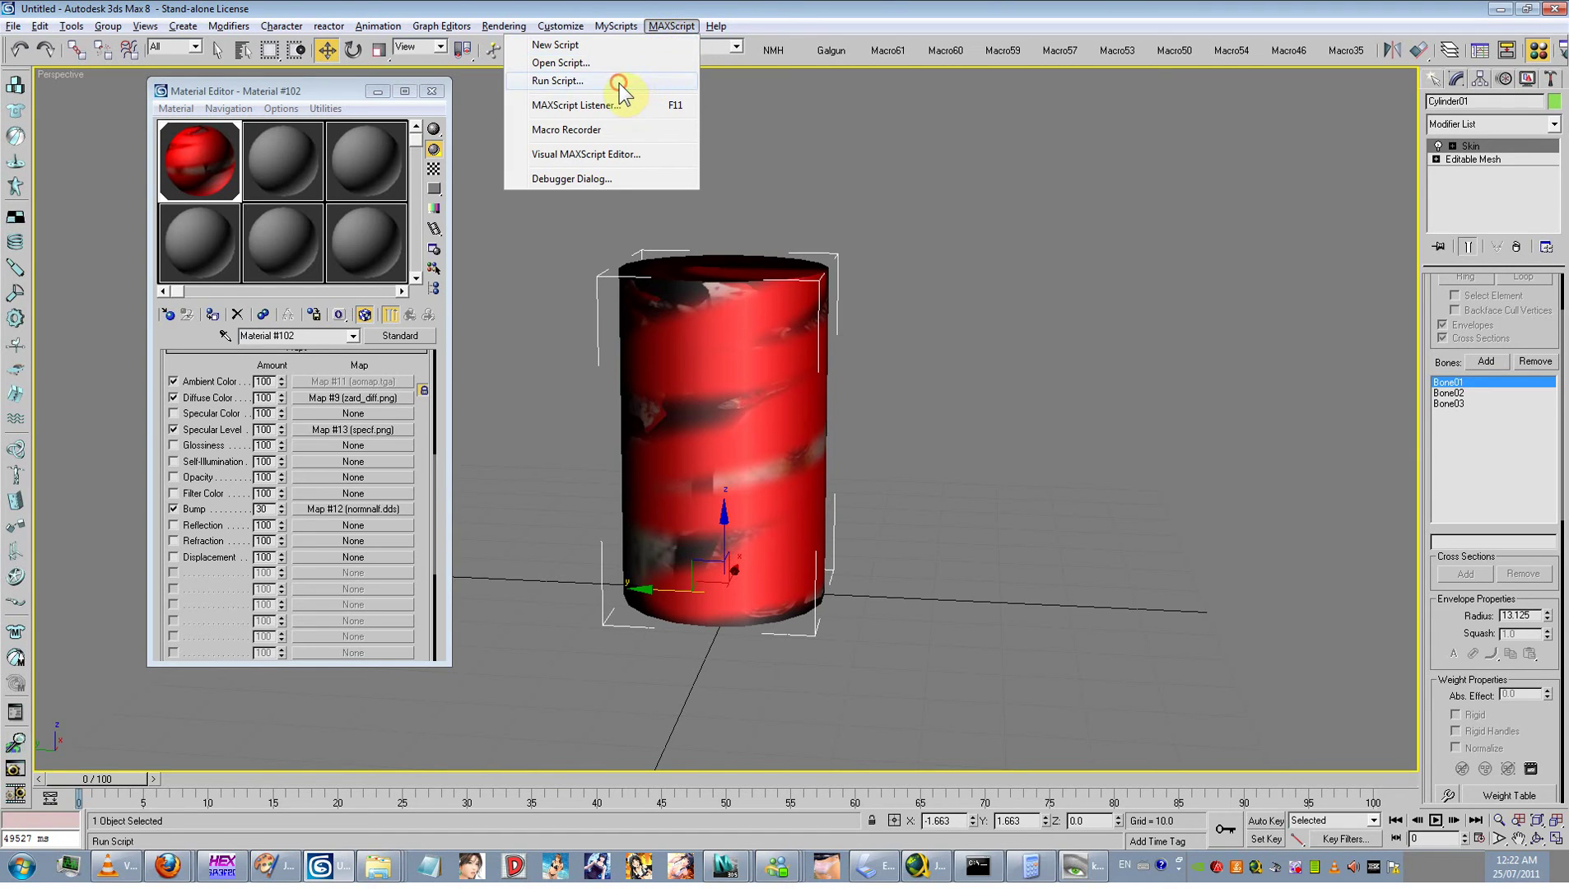
click(558, 80)
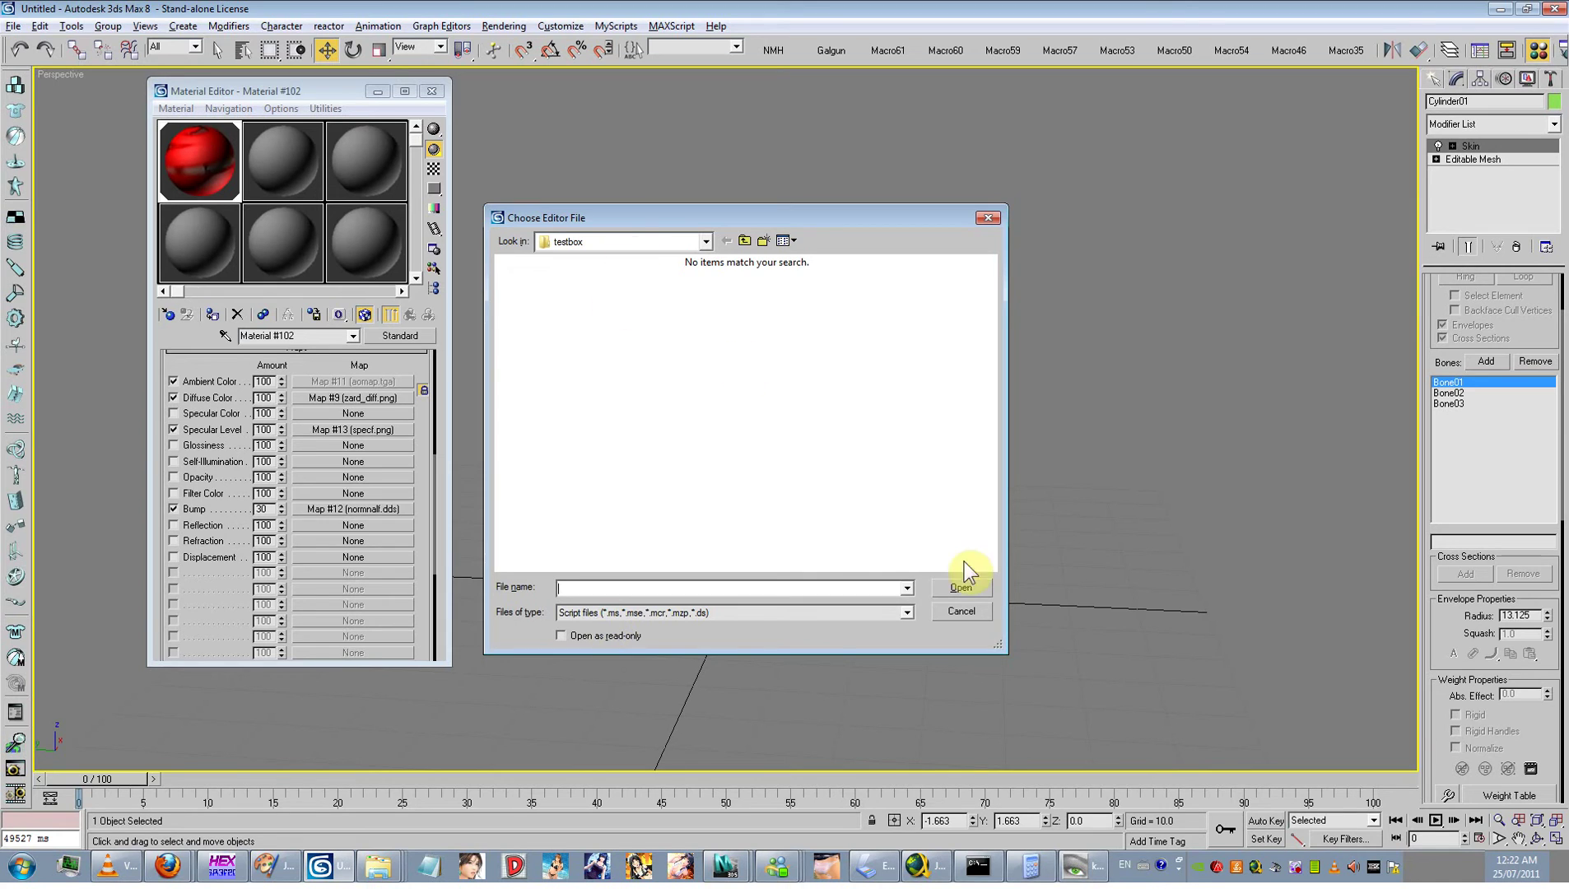
click(907, 588)
click(879, 604)
click(945, 586)
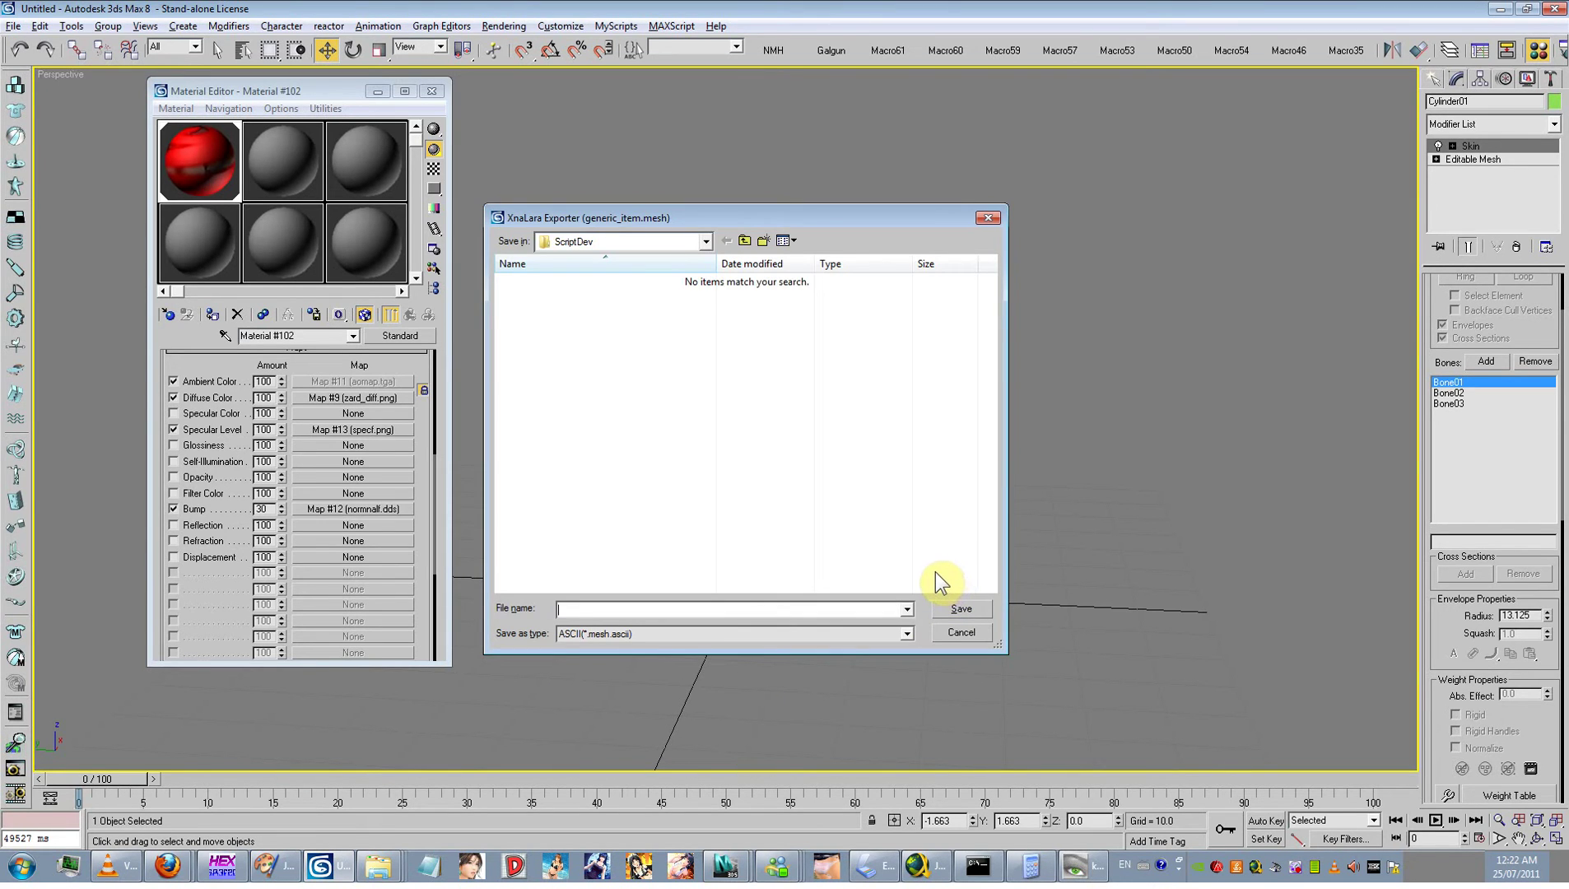
key(alt+Tab)
key(alt+Tab)
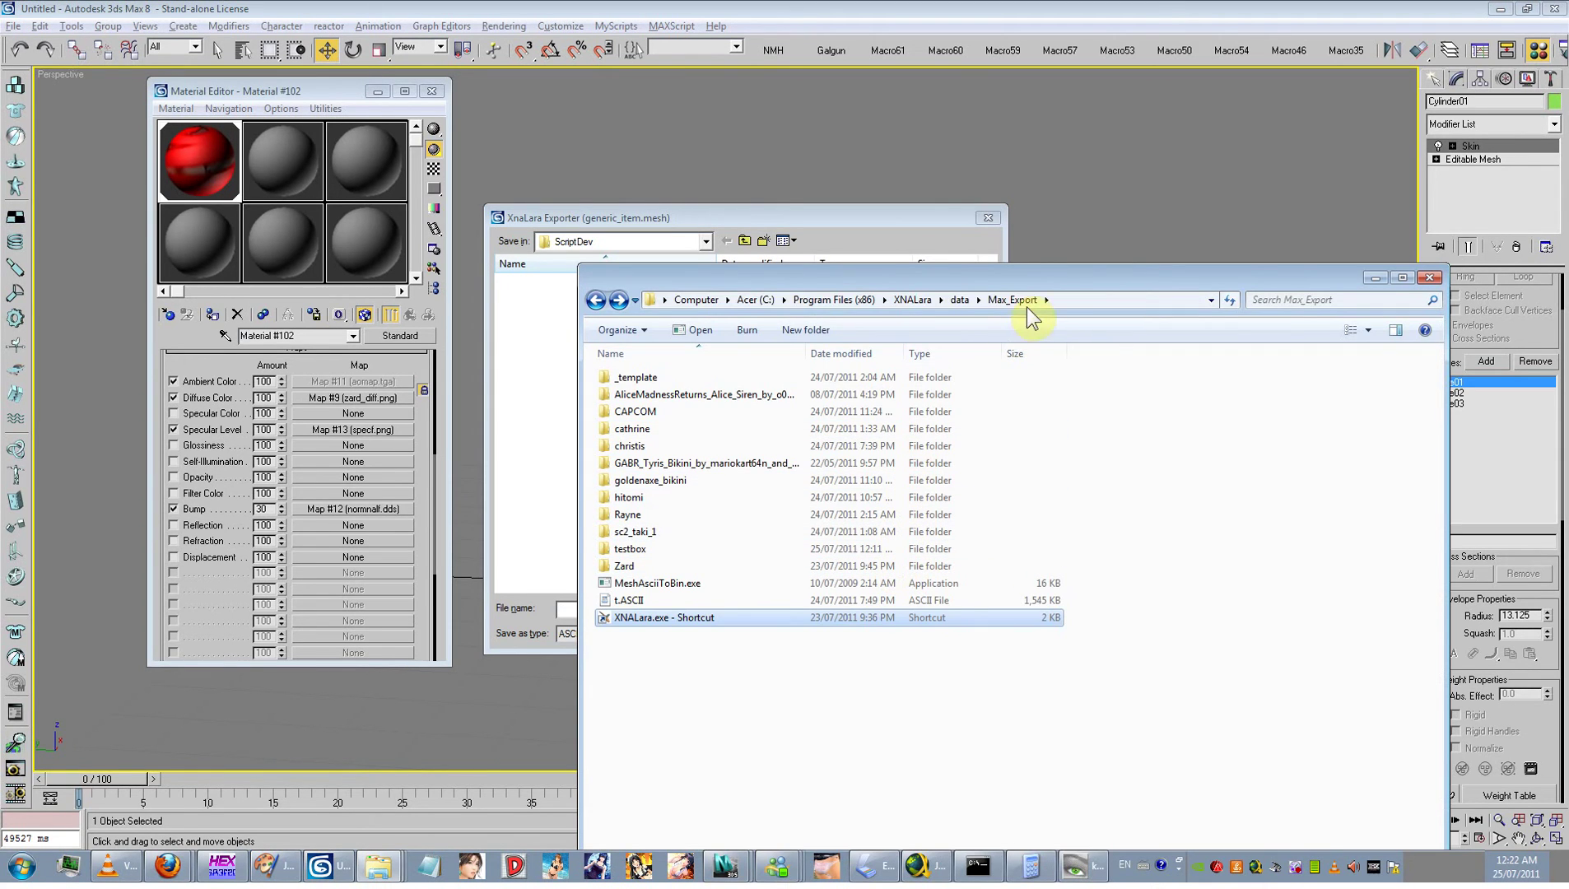
click(1061, 301)
Step: Open the testbox folder inside Max_Export and copy its full path from the address bar
right_click(1009, 306)
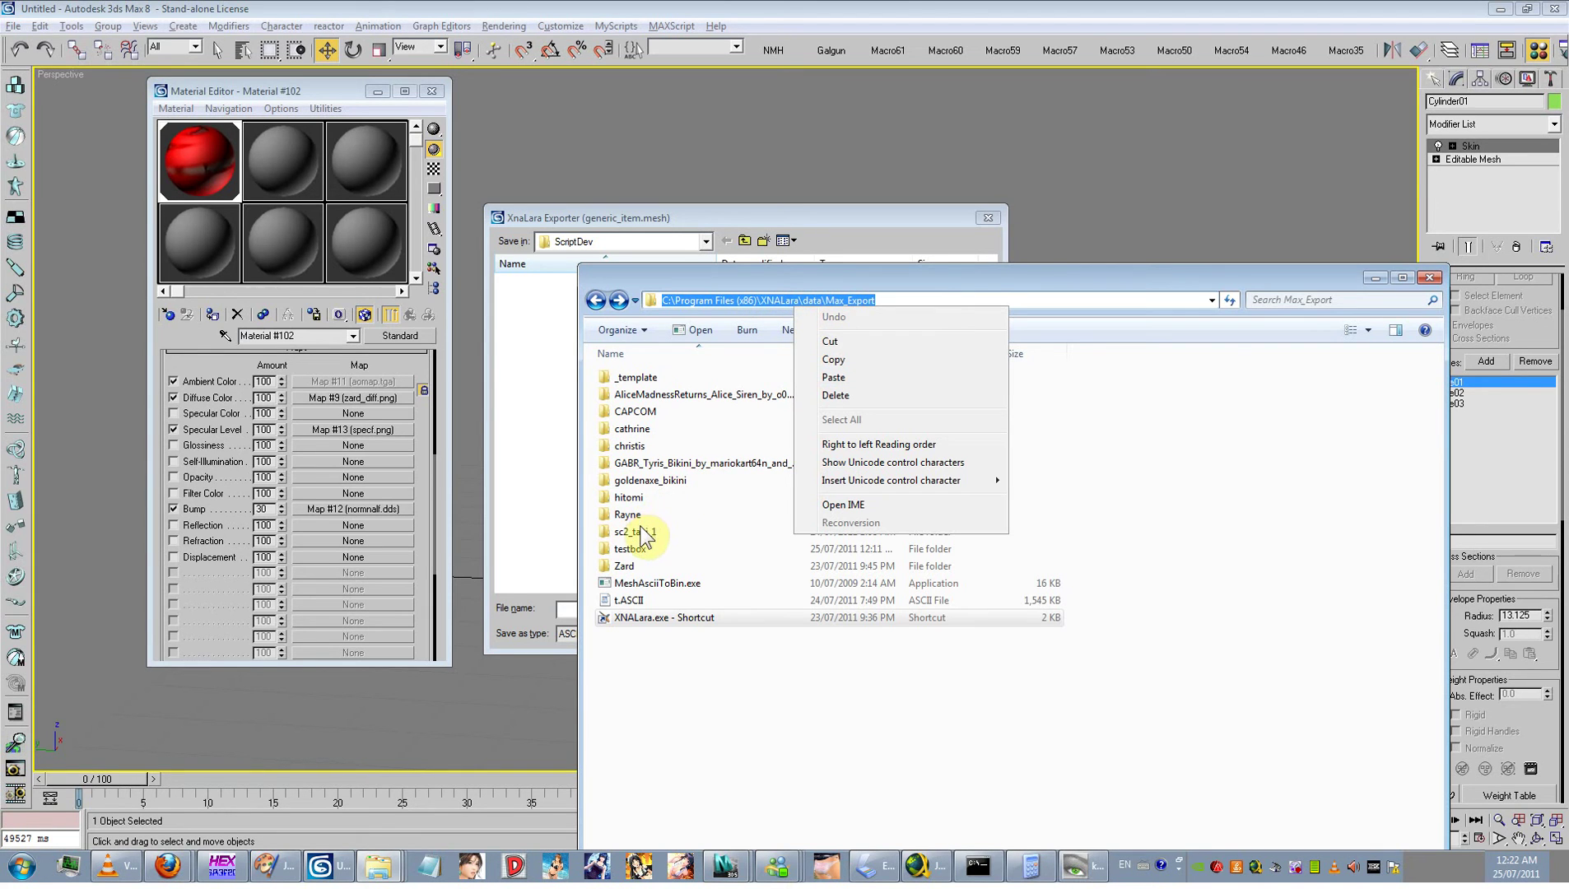
click(631, 548)
double_click(631, 548)
click(1105, 304)
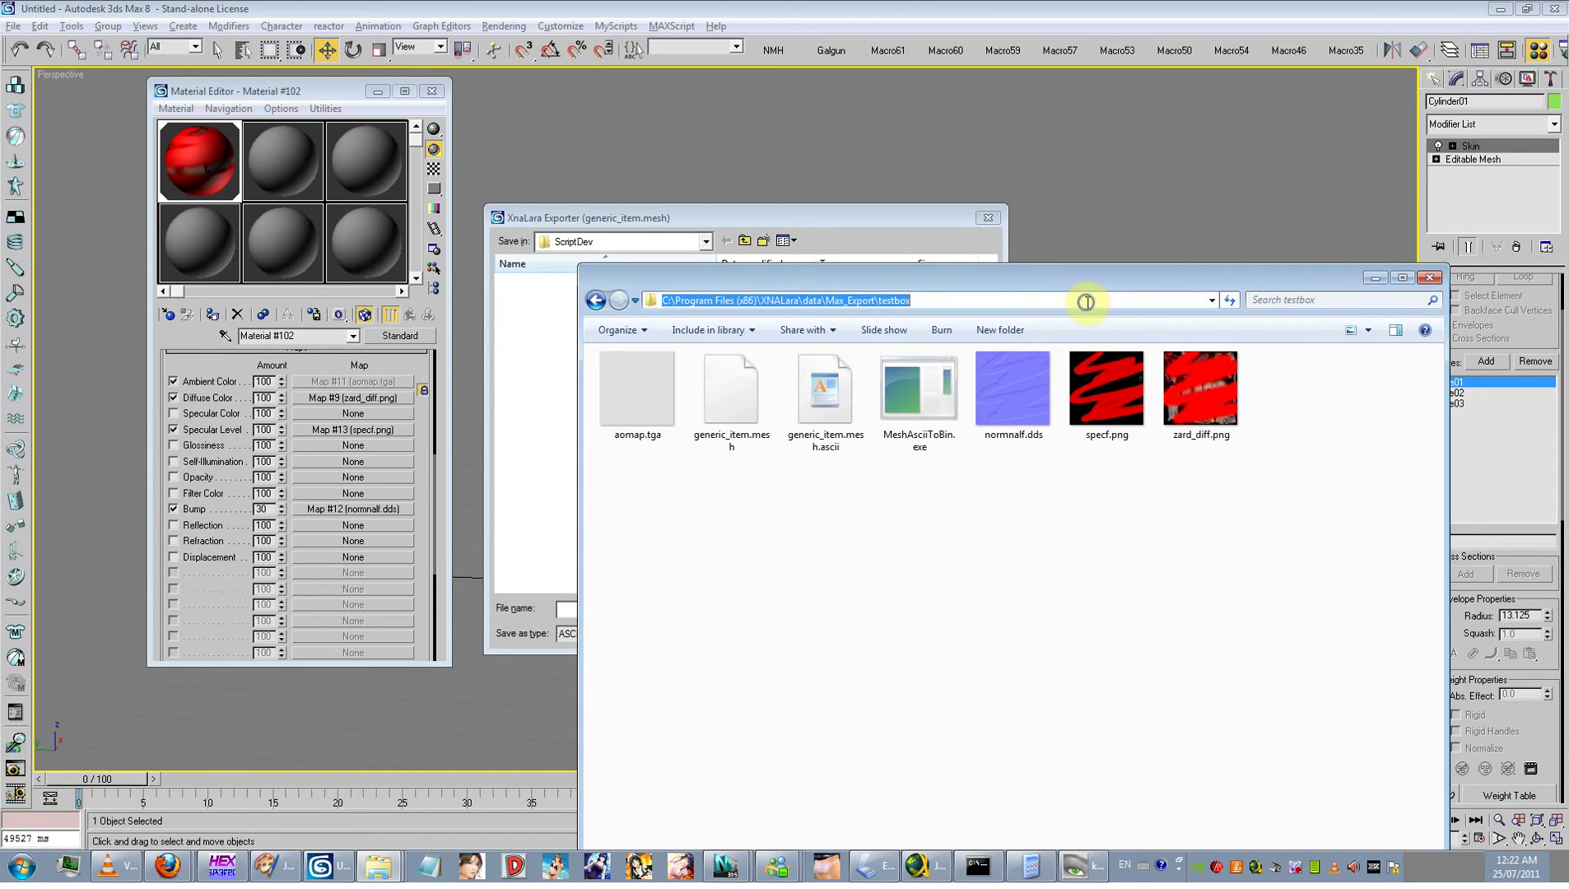
right_click(1095, 302)
click(959, 359)
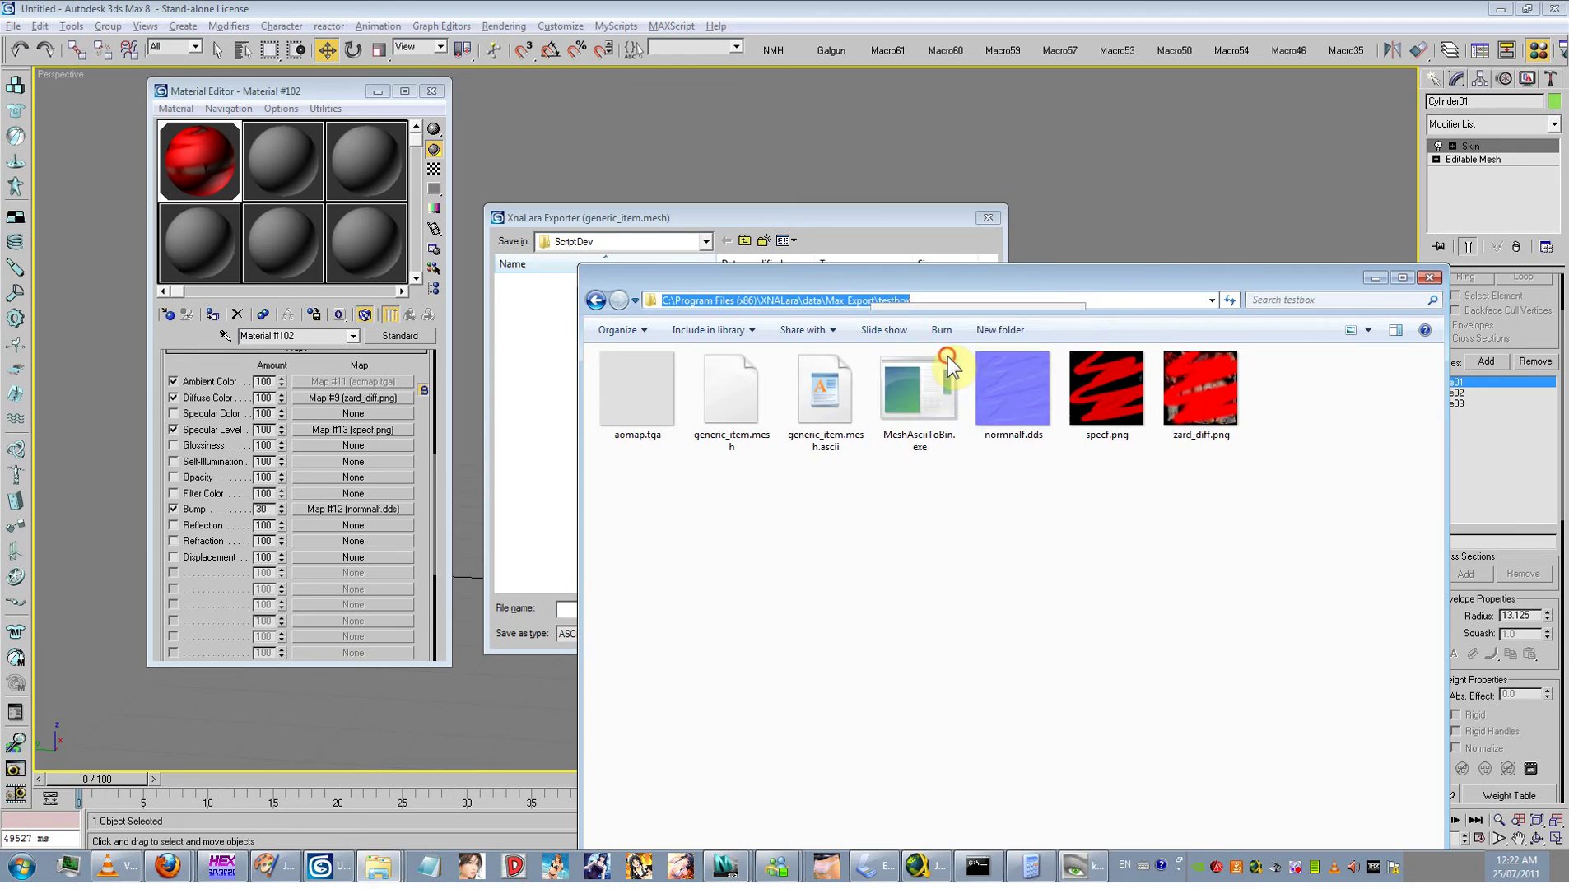
click(566, 610)
Step: Paste the testbox path and save the export as generic_item.mesh.ascii, overwriting the existing file
right_click(579, 614)
click(586, 675)
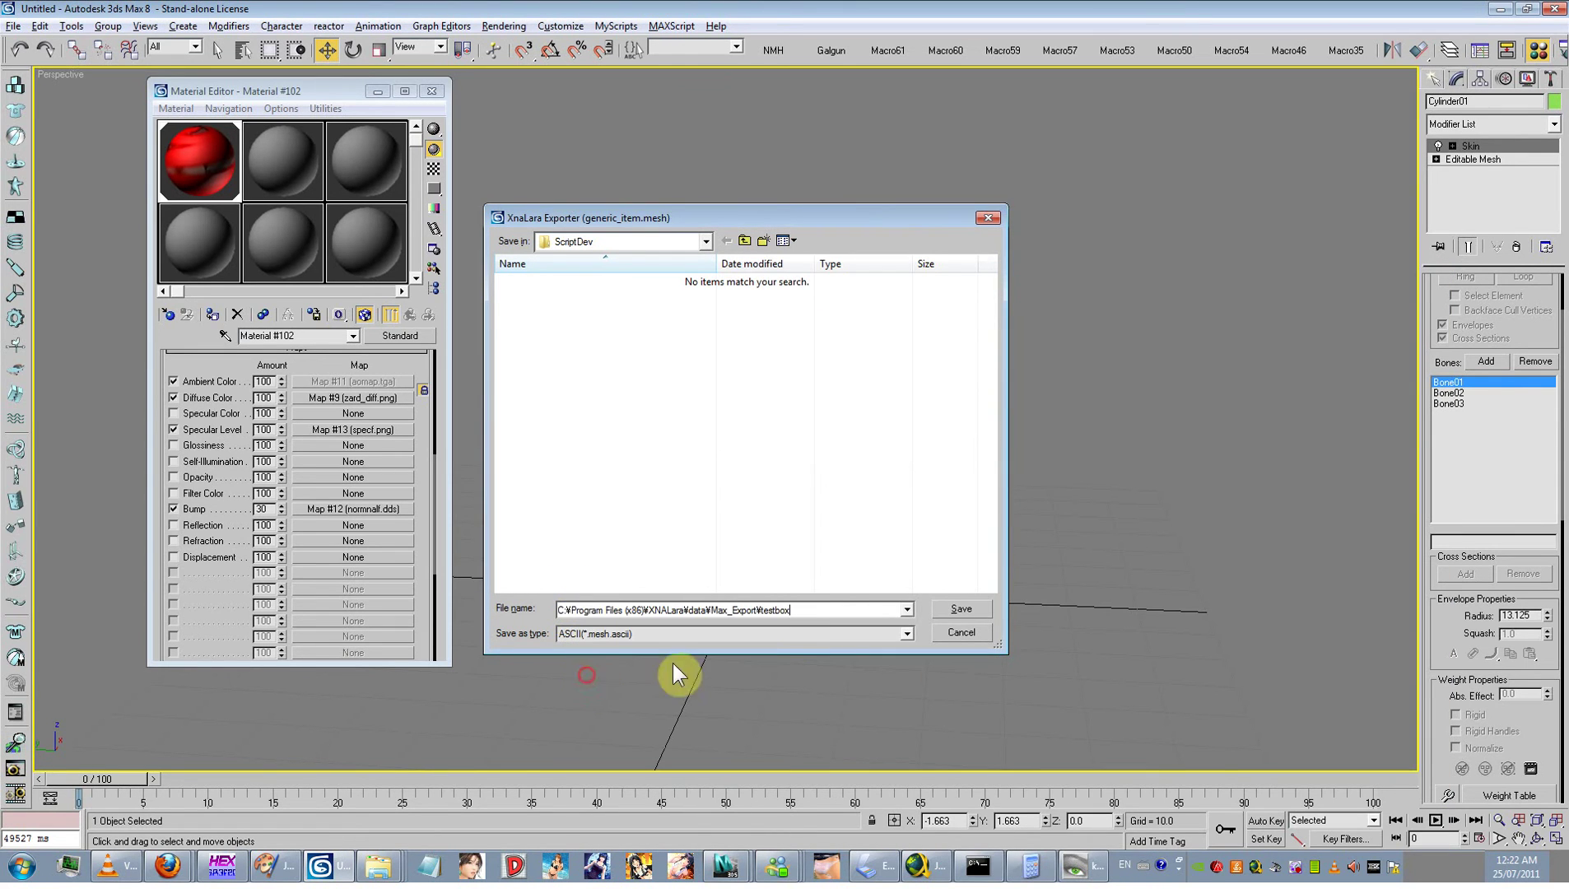
click(951, 610)
click(554, 356)
click(556, 360)
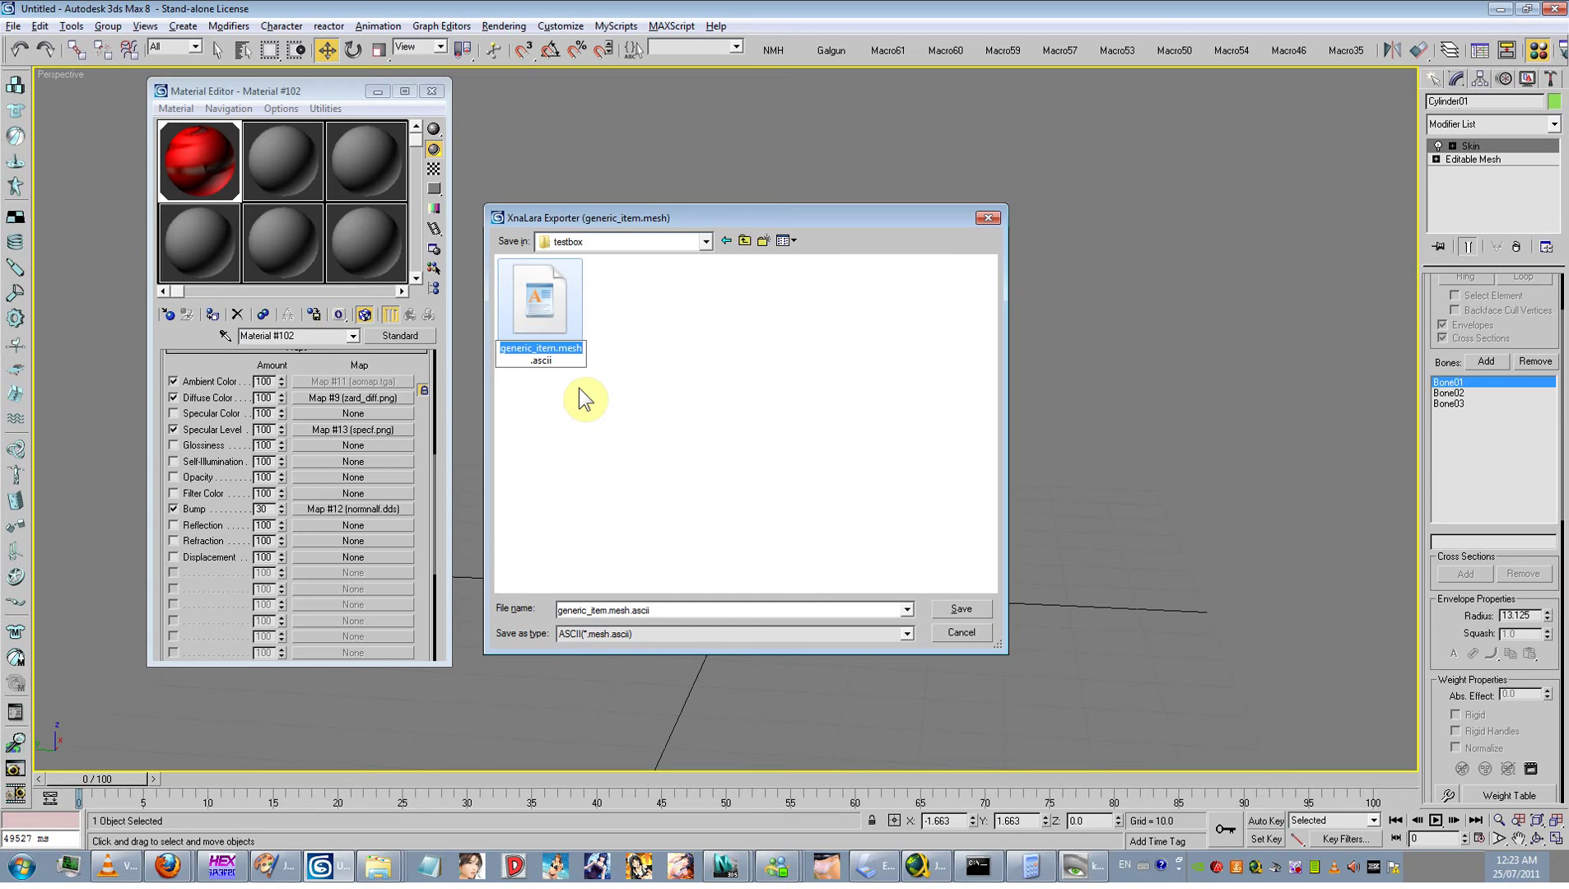
click(571, 397)
click(971, 608)
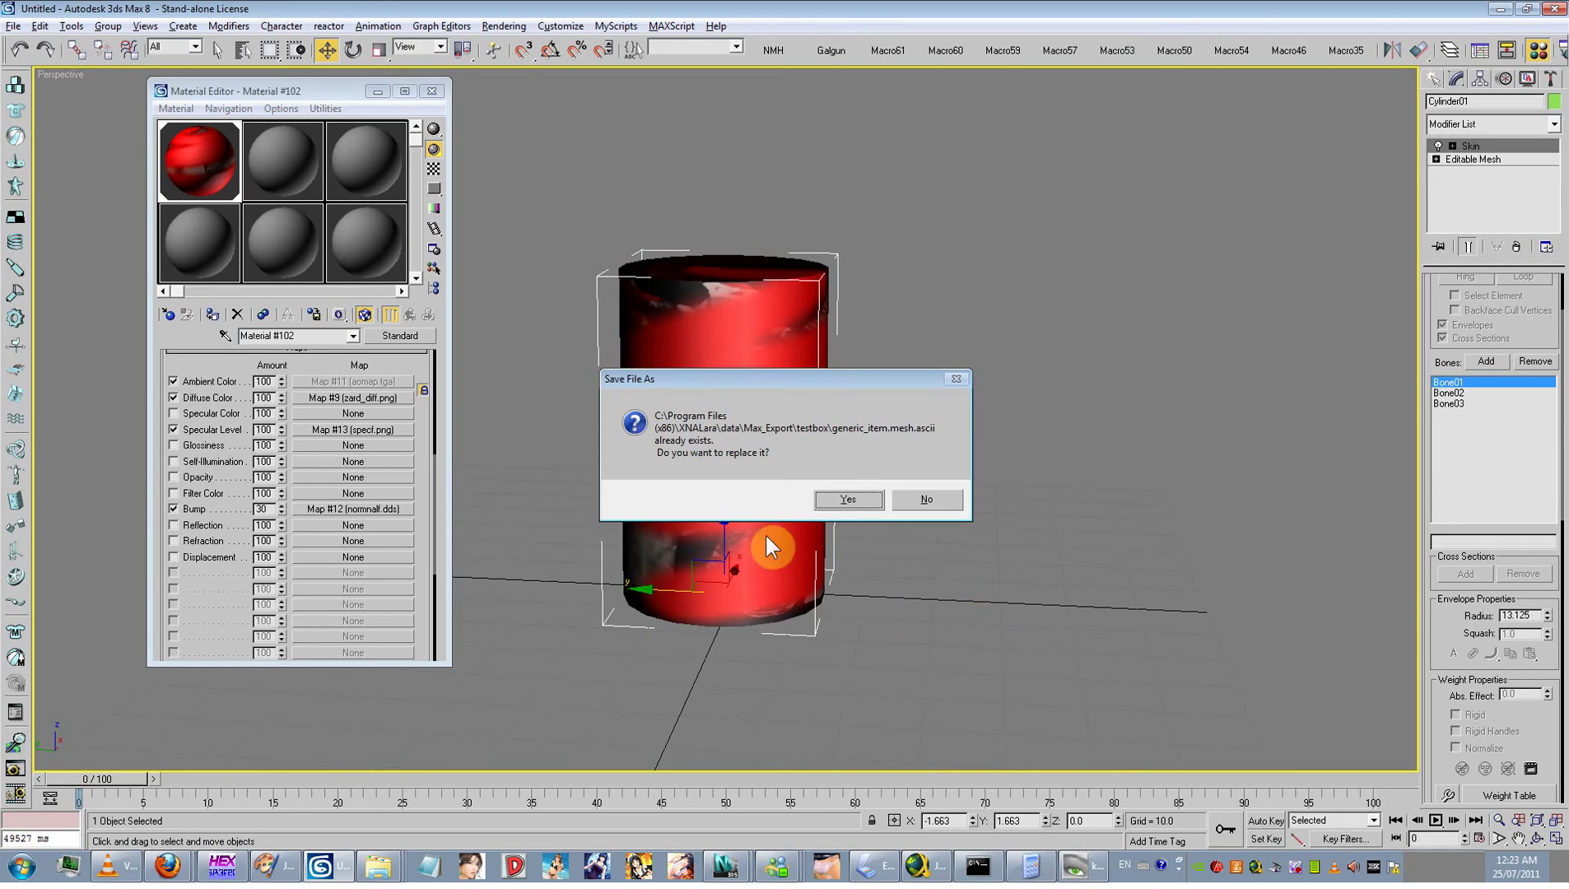
click(840, 498)
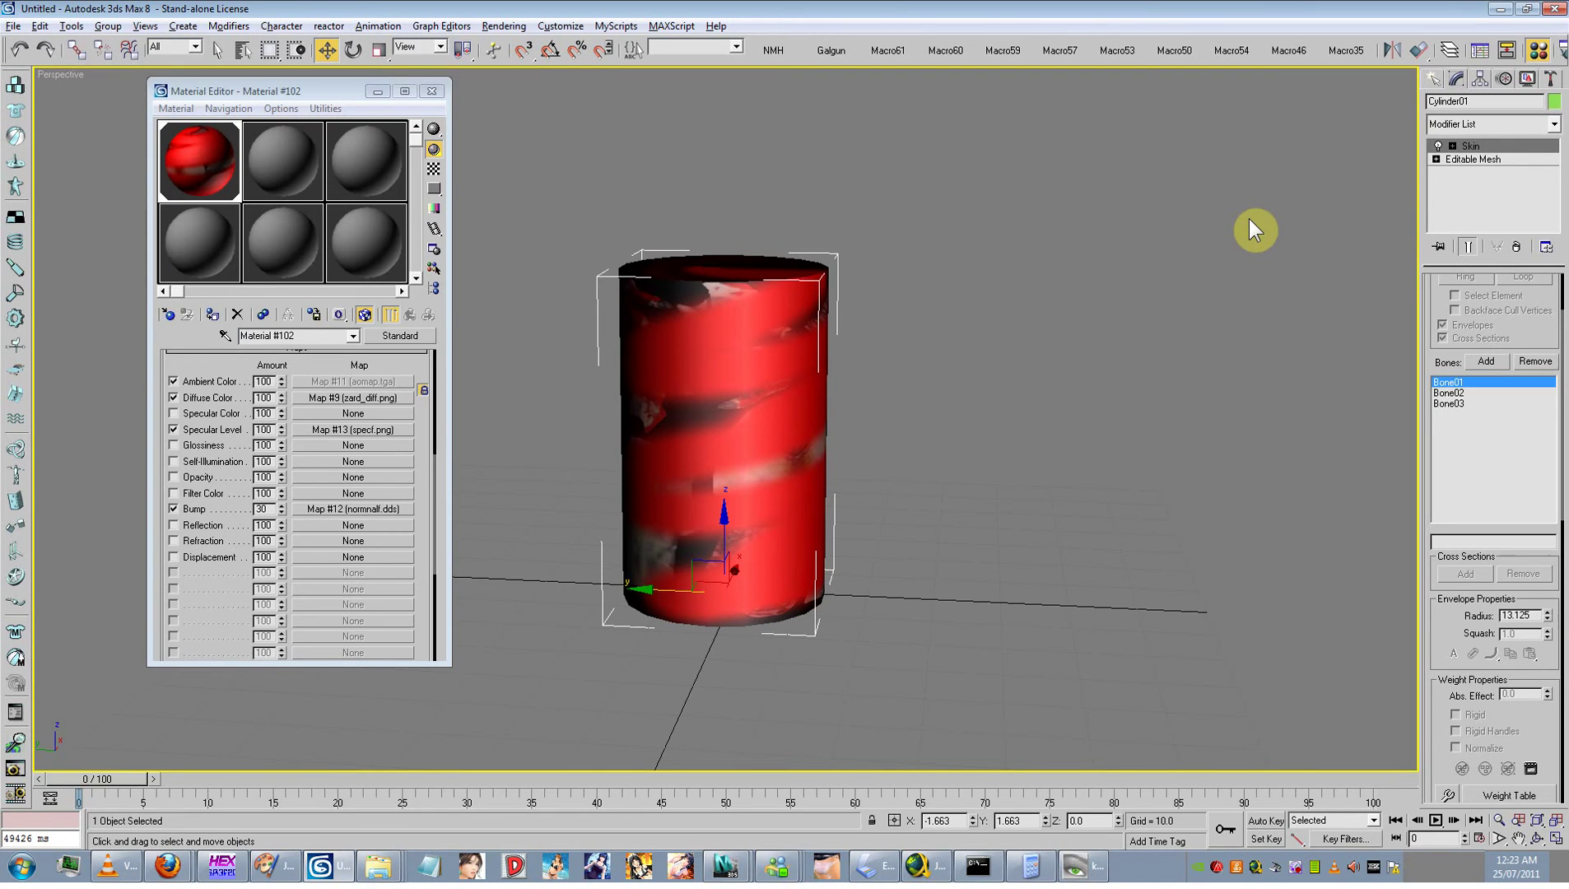
Step: Minimize 3ds Max to reveal the testbox folder over the Firefox forum
click(1502, 9)
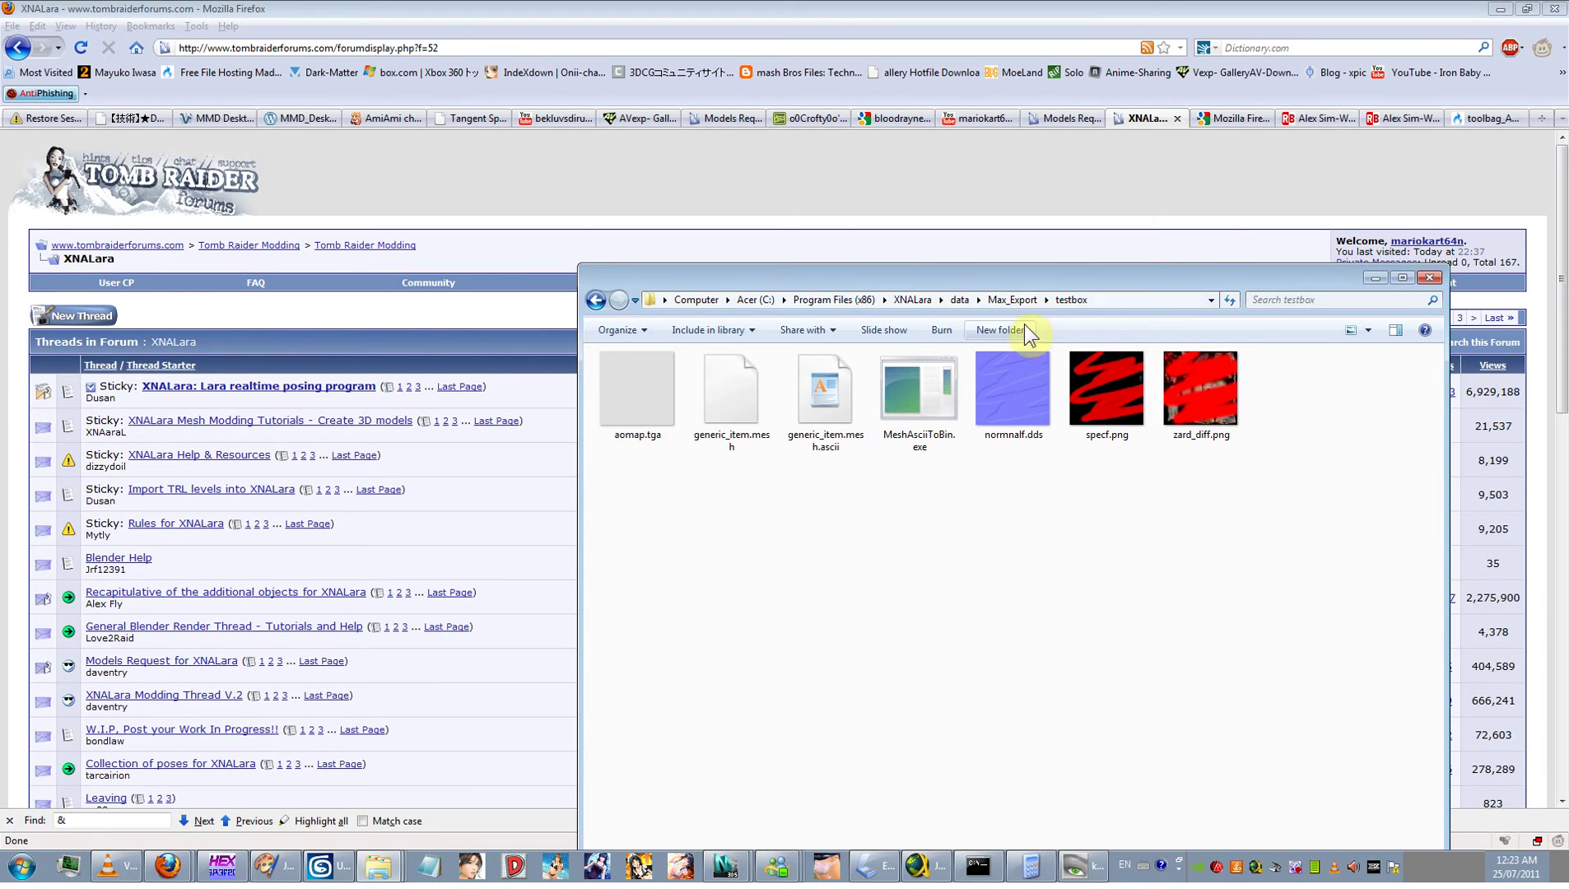
Step: Delete the old generic_item.mesh from the testbox folder
click(744, 403)
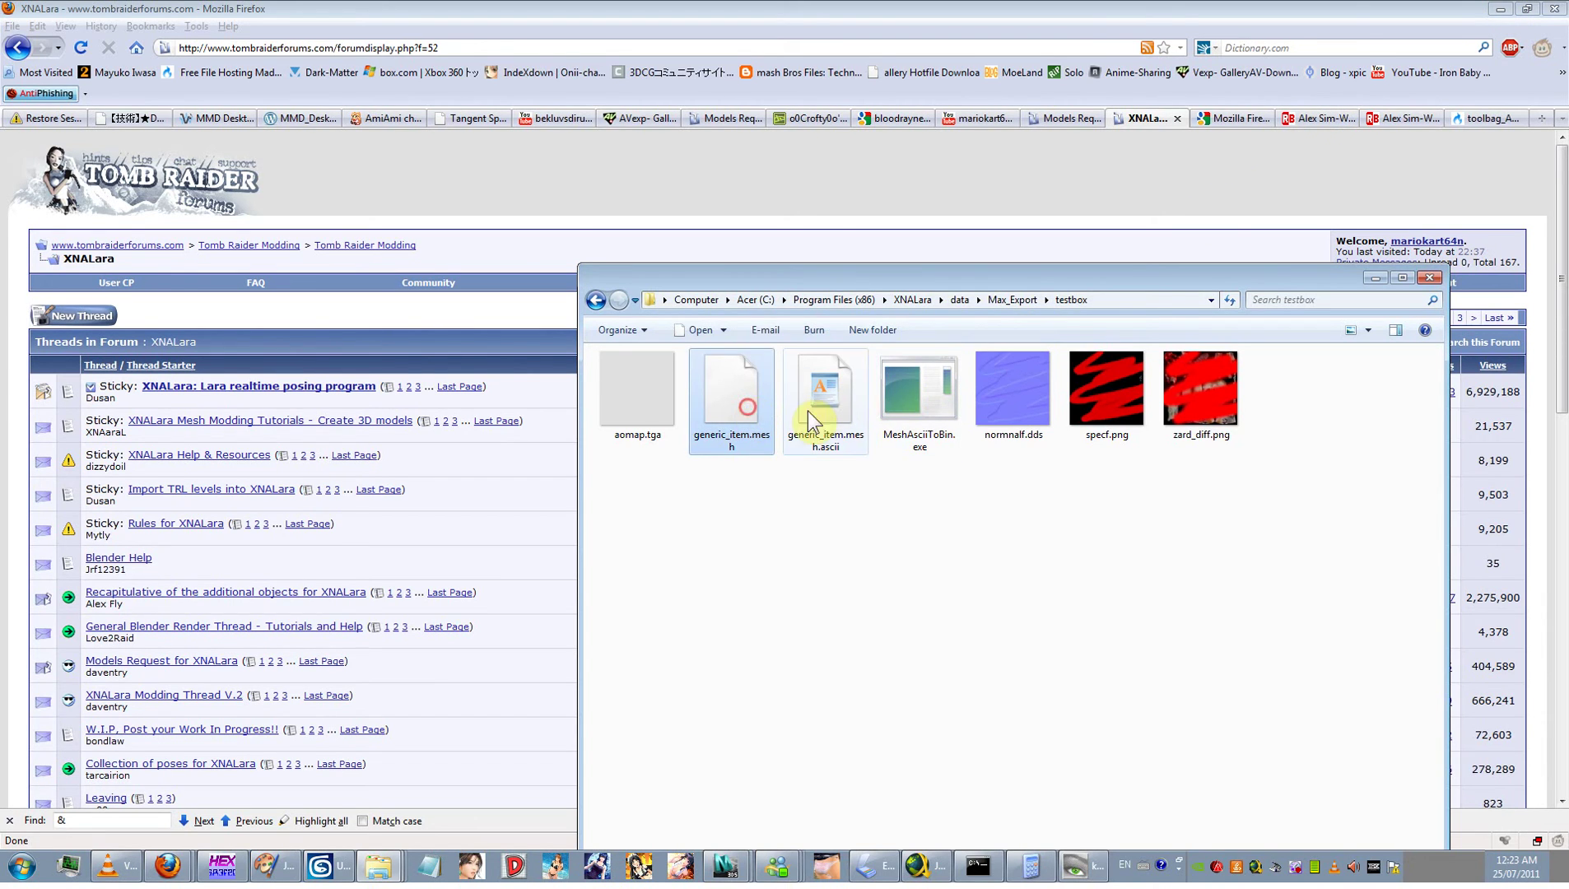
key(Delete)
click(858, 493)
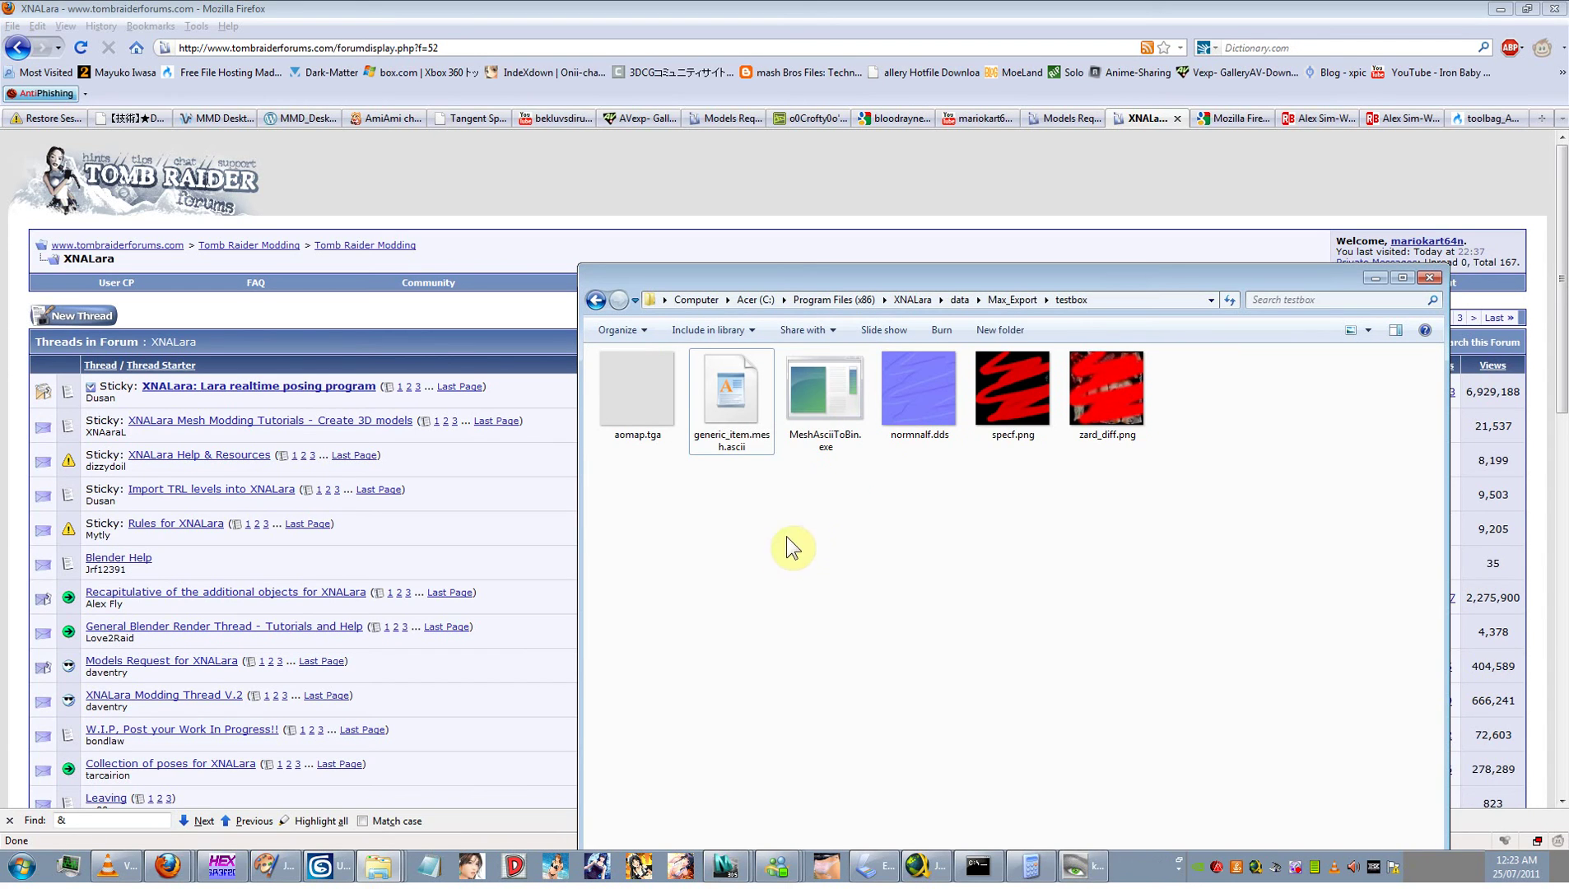
Step: Check generic_item.mesh.ascii in WordPad, convert it with MeshAsciiToBin.exe, and launch XNALara
double_click(727, 401)
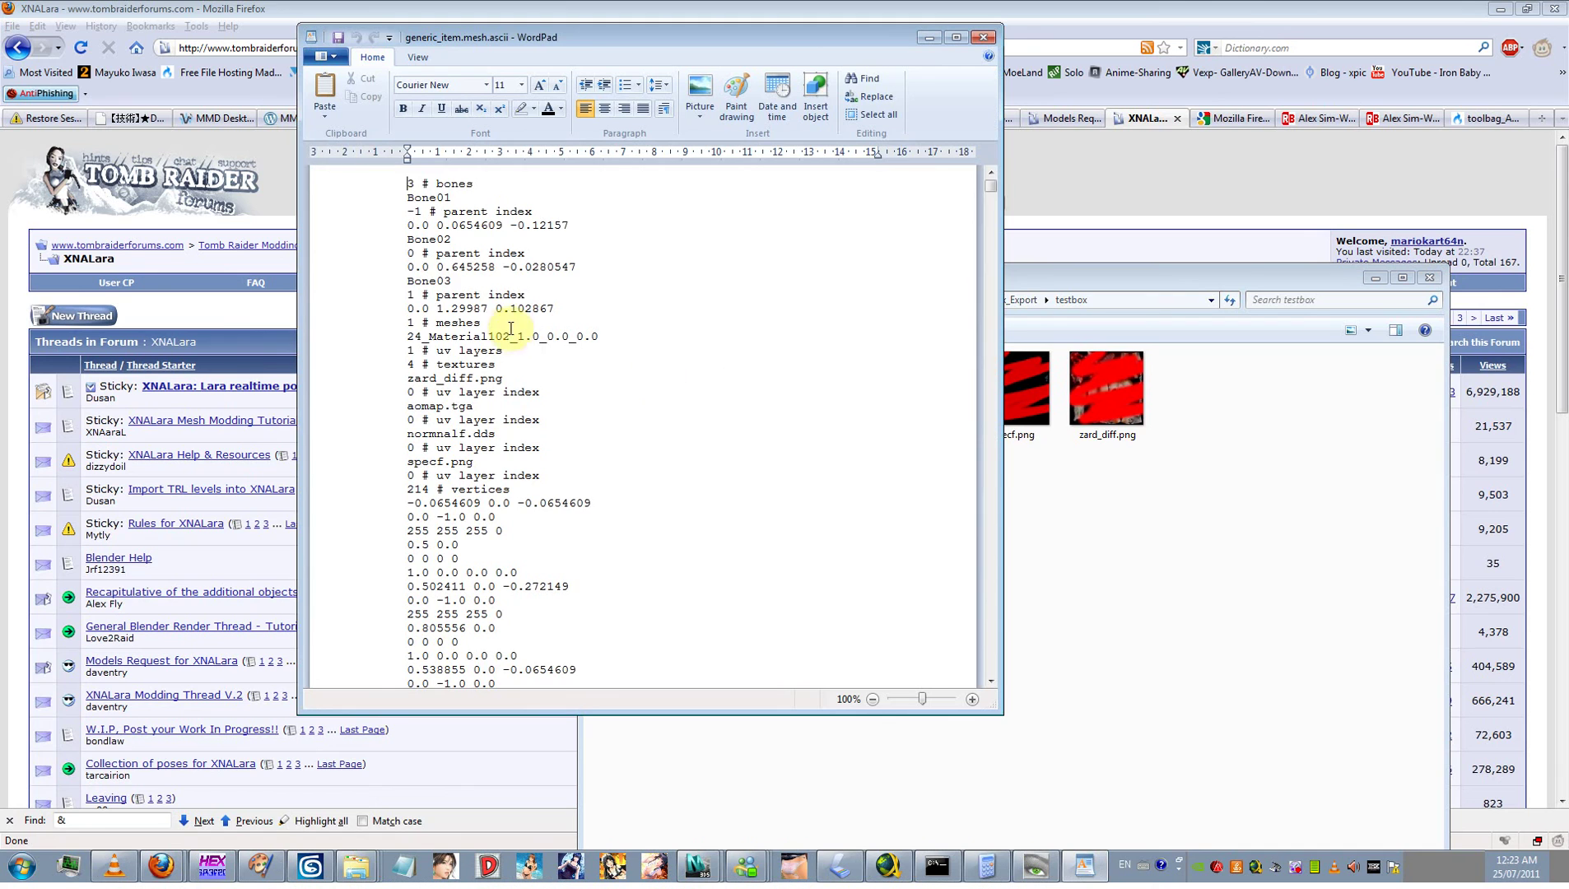
scroll(510, 315, down, 15)
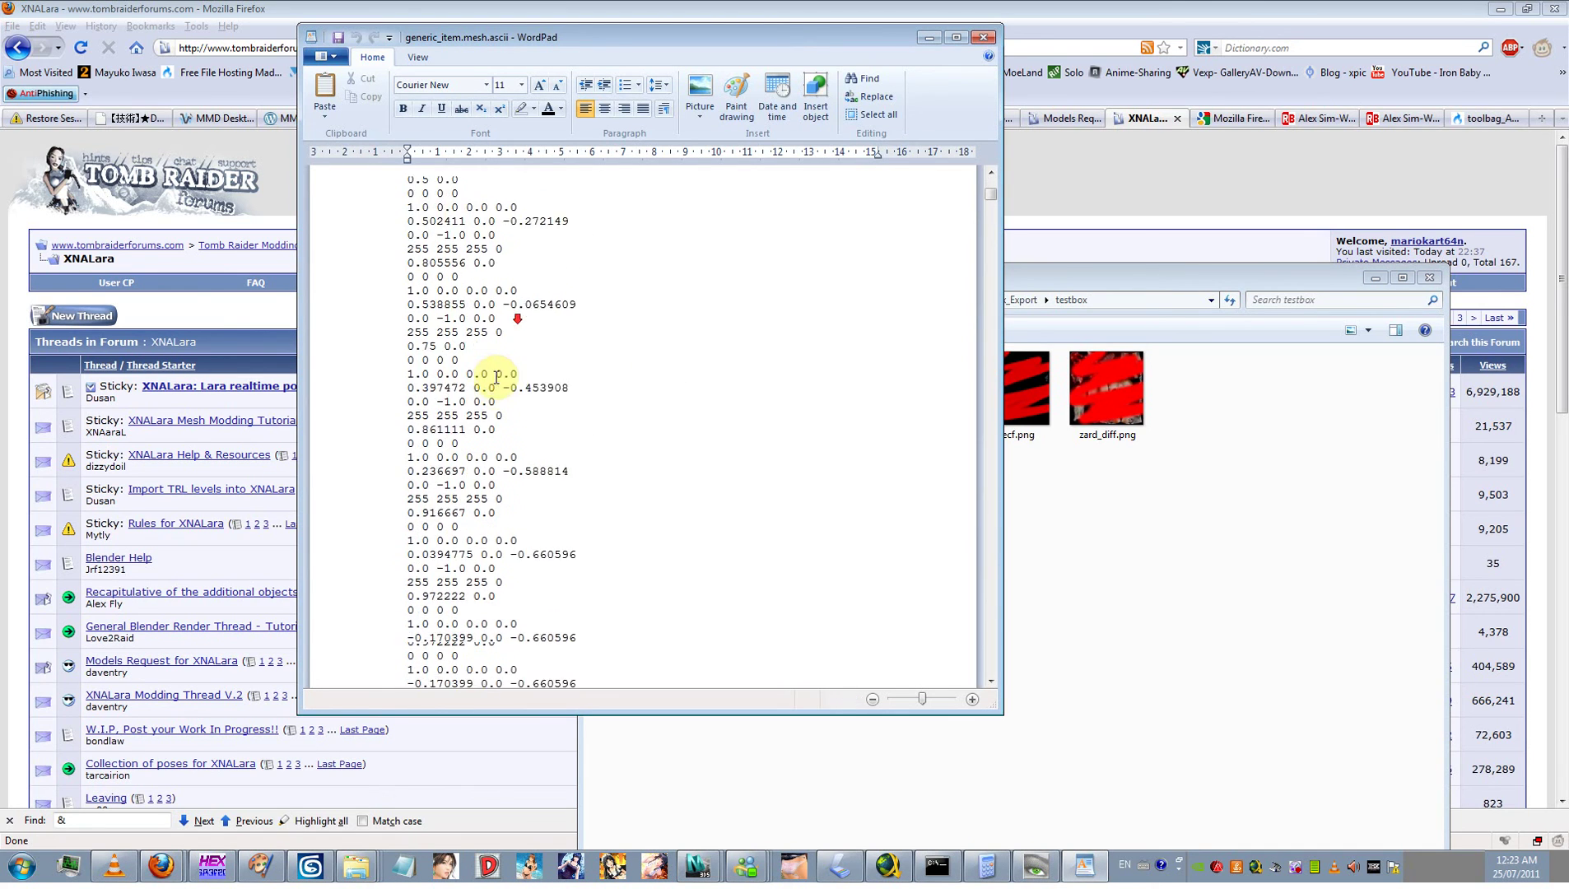
click(988, 39)
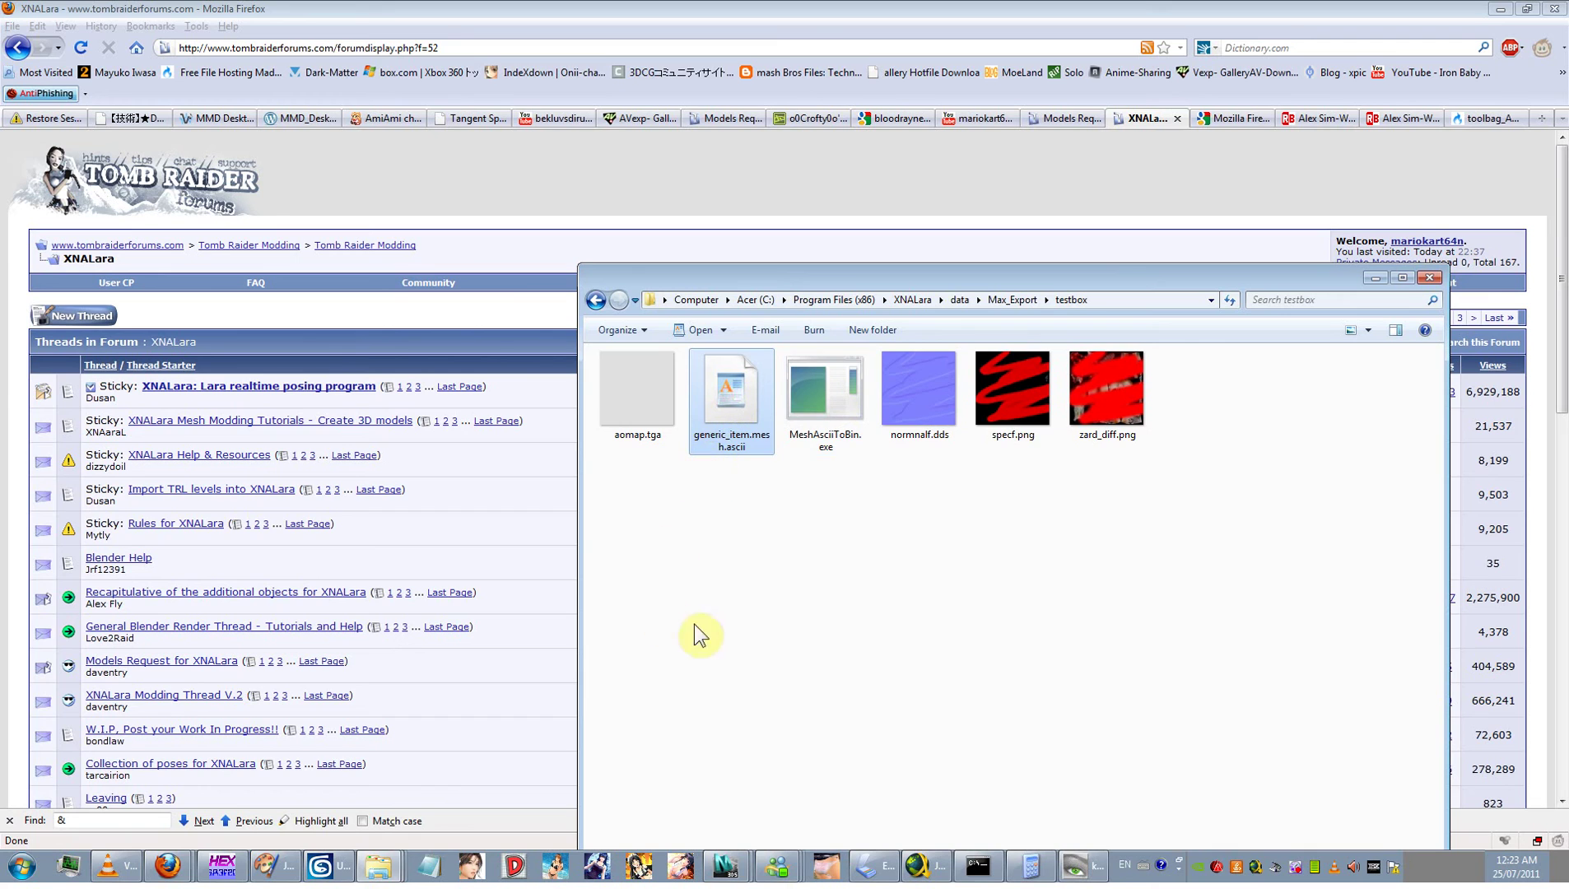
drag(731, 393, 827, 411)
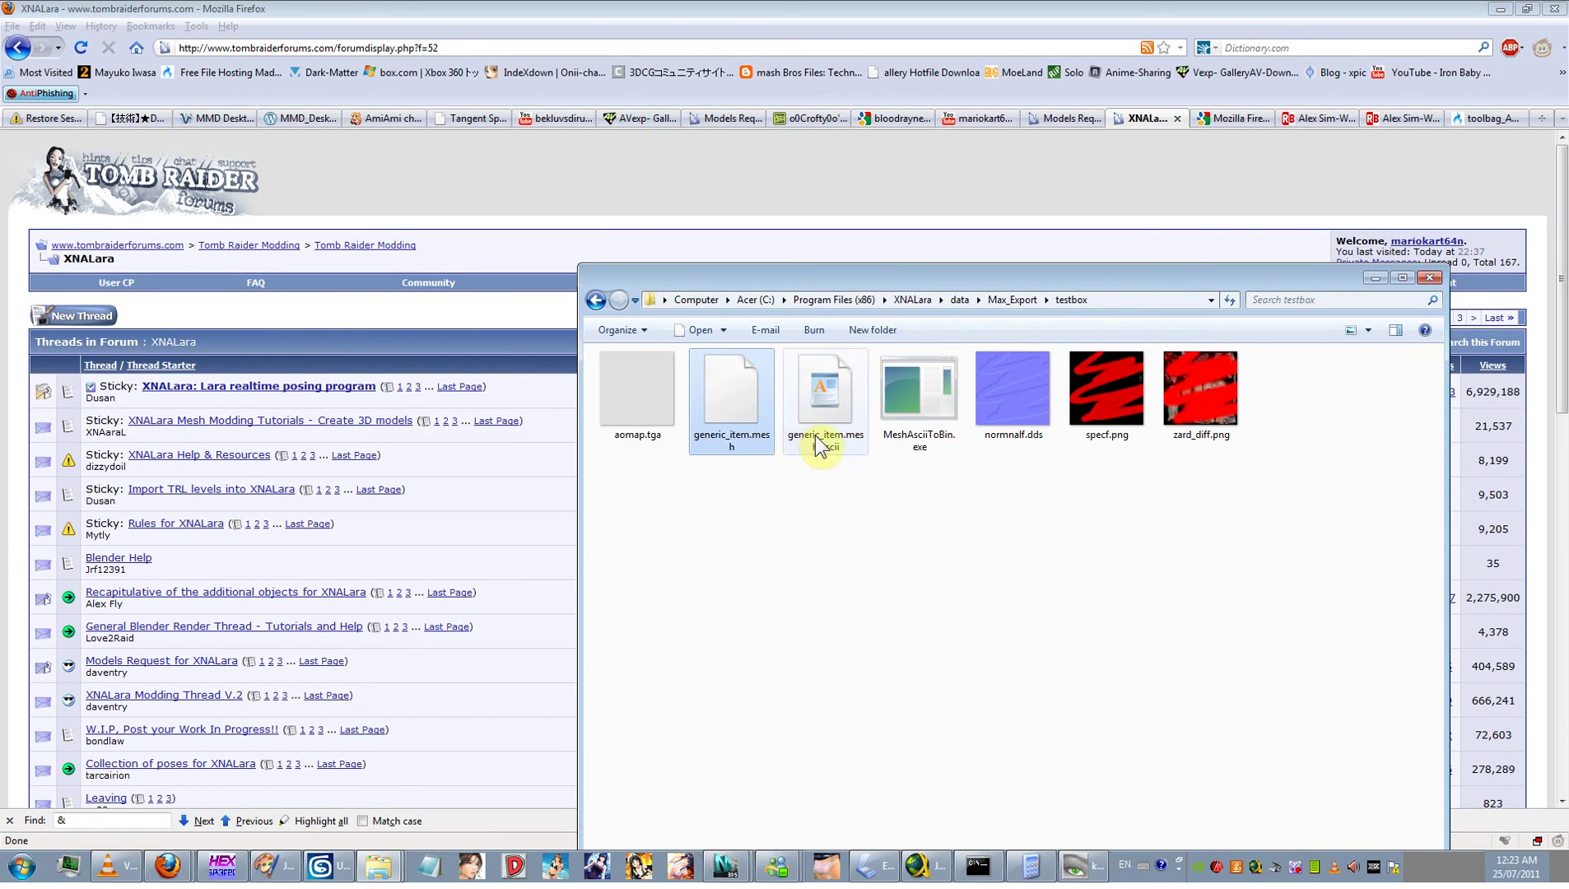
key(BackSpace)
double_click(614, 617)
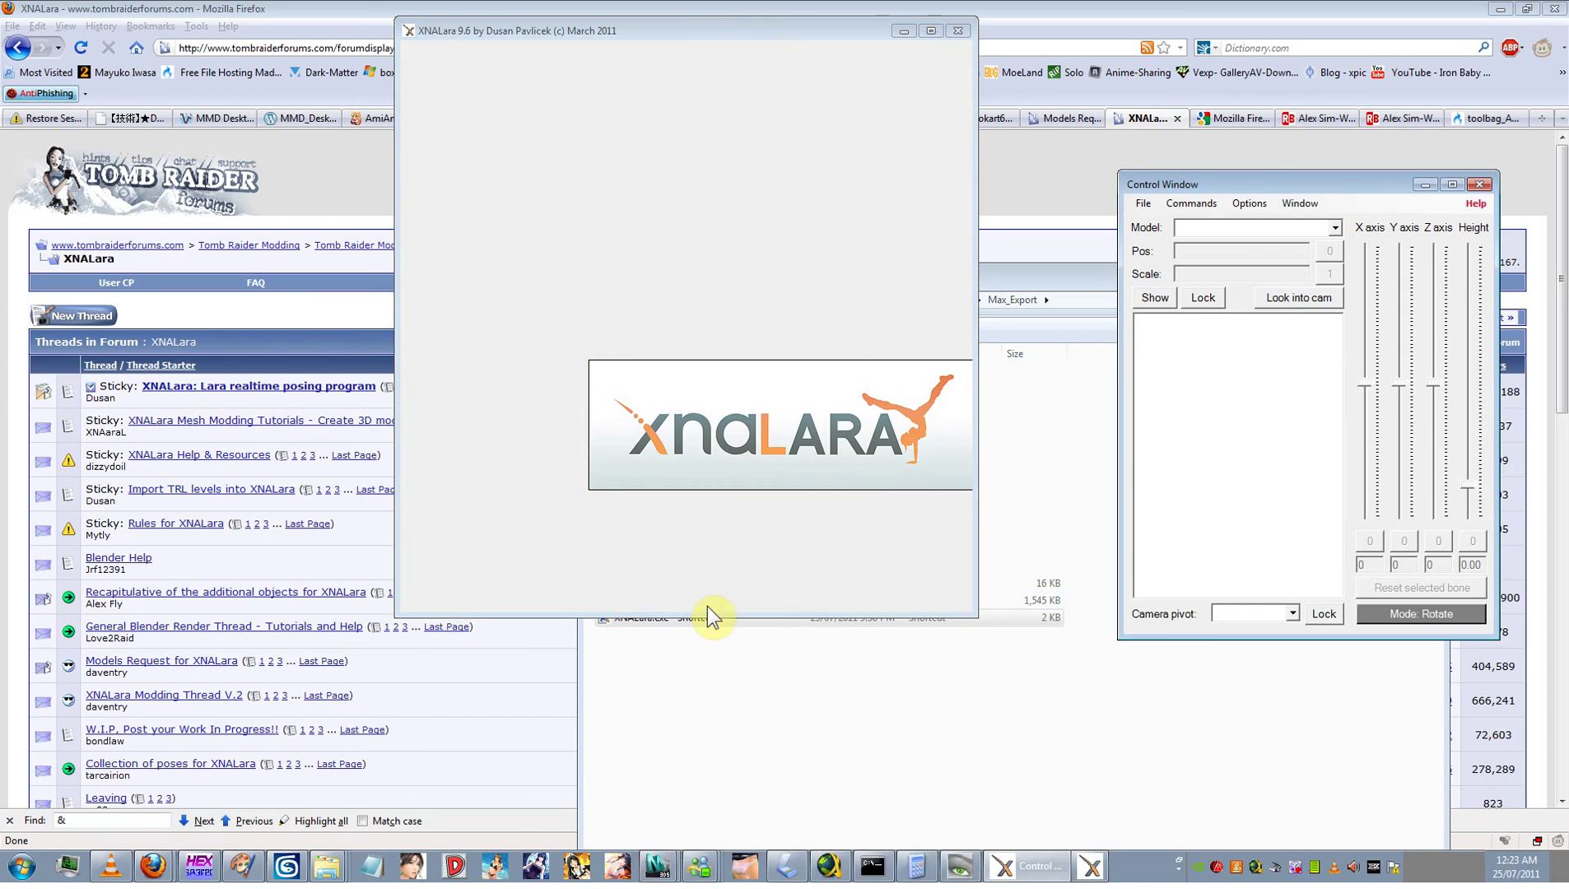
Step: Add the testbox model from Max_Export and orbit to view the red textured cylinder
click(1143, 203)
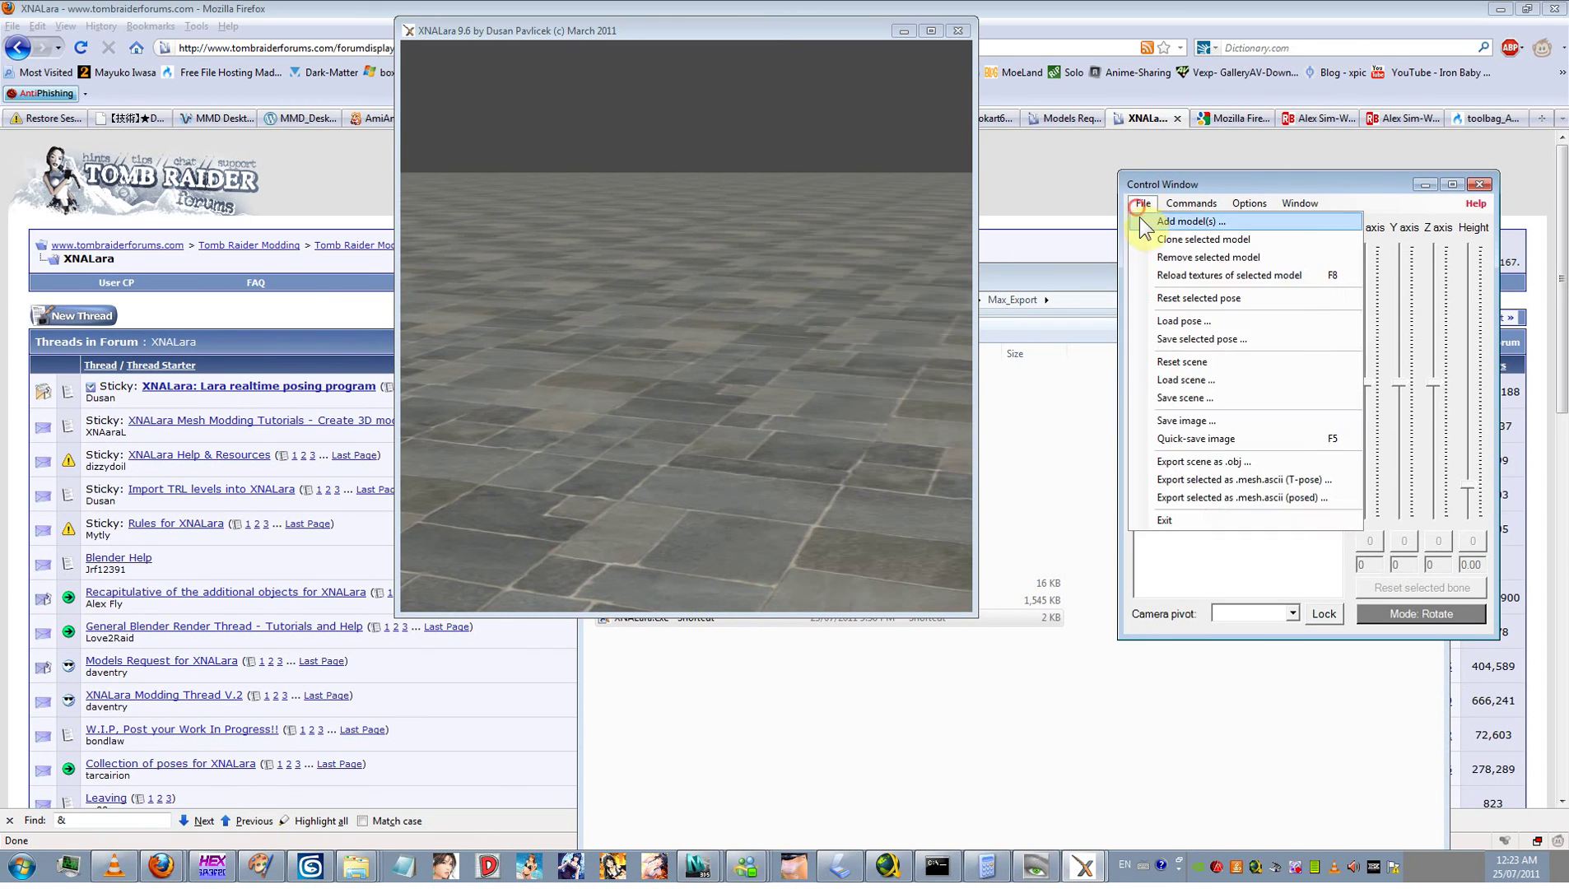
click(1145, 221)
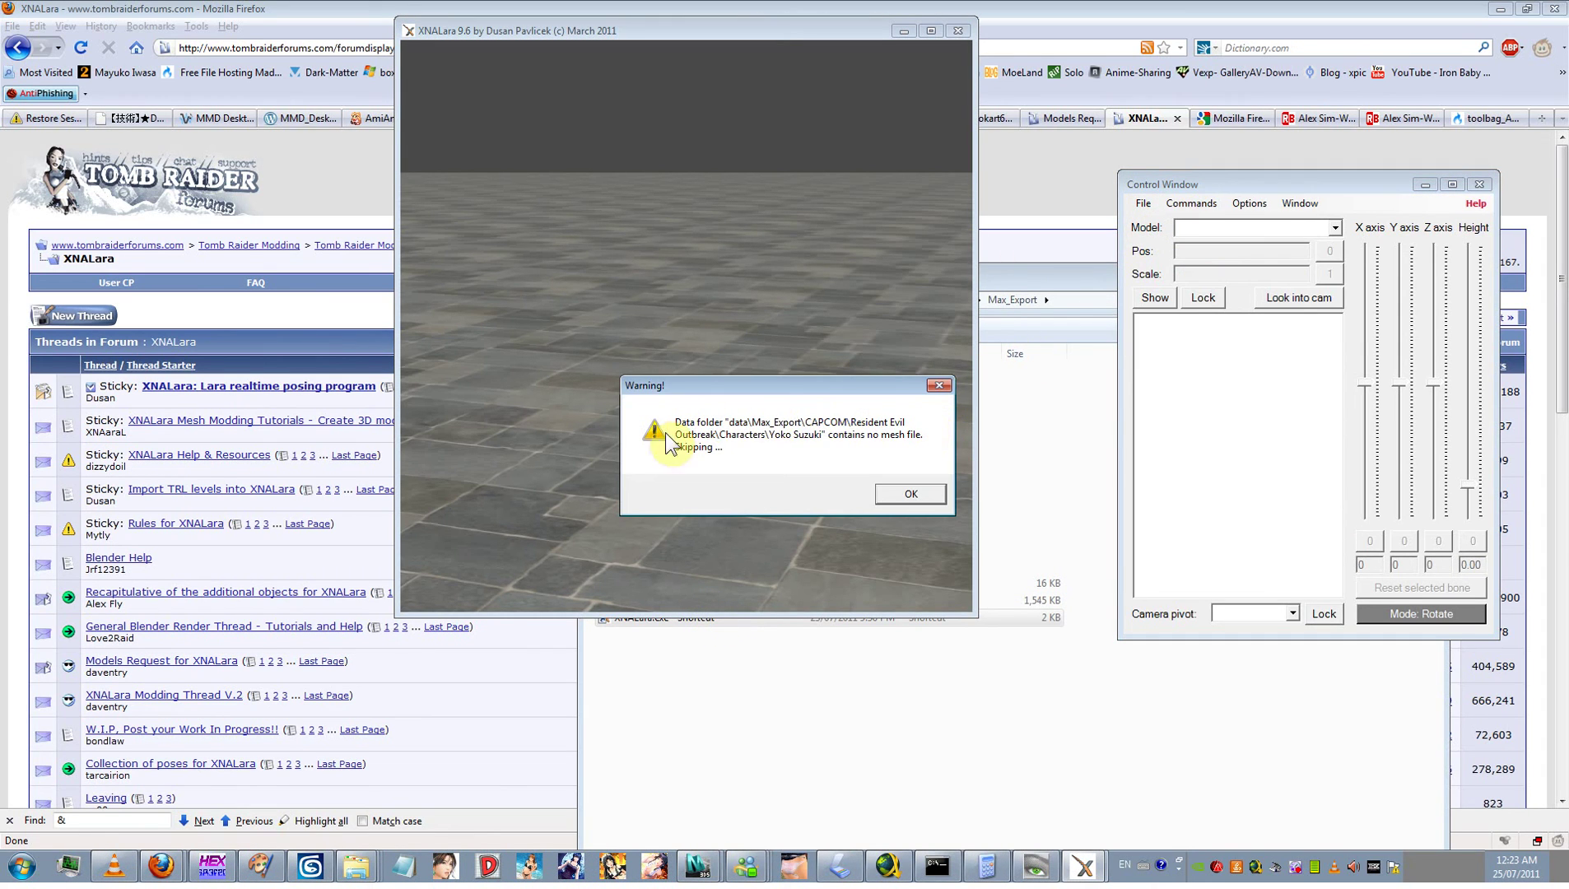
click(911, 492)
click(910, 492)
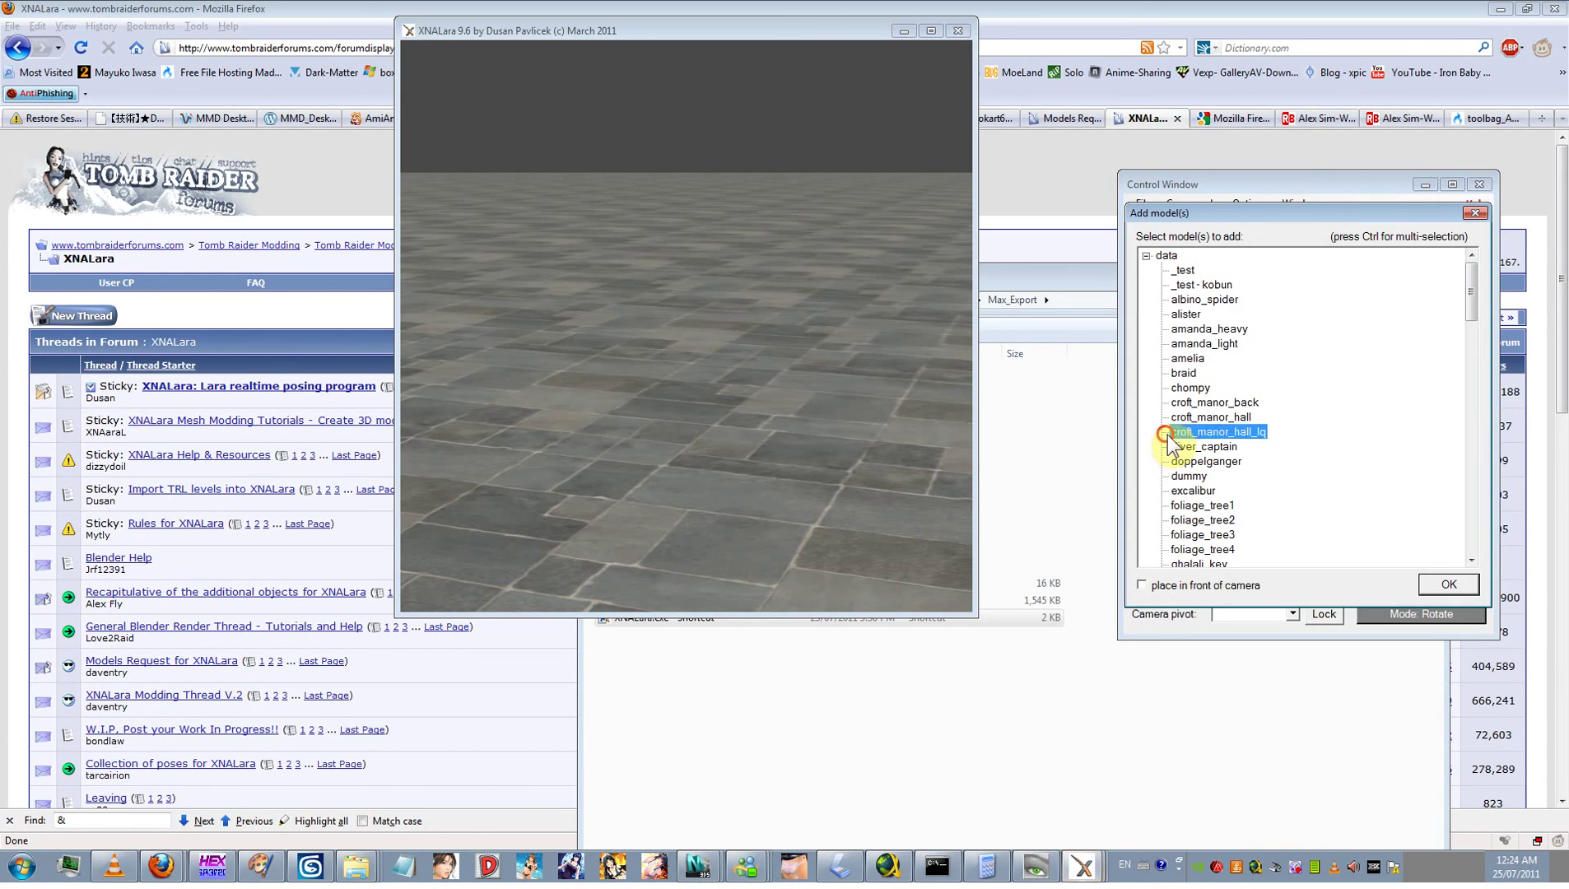
click(1162, 550)
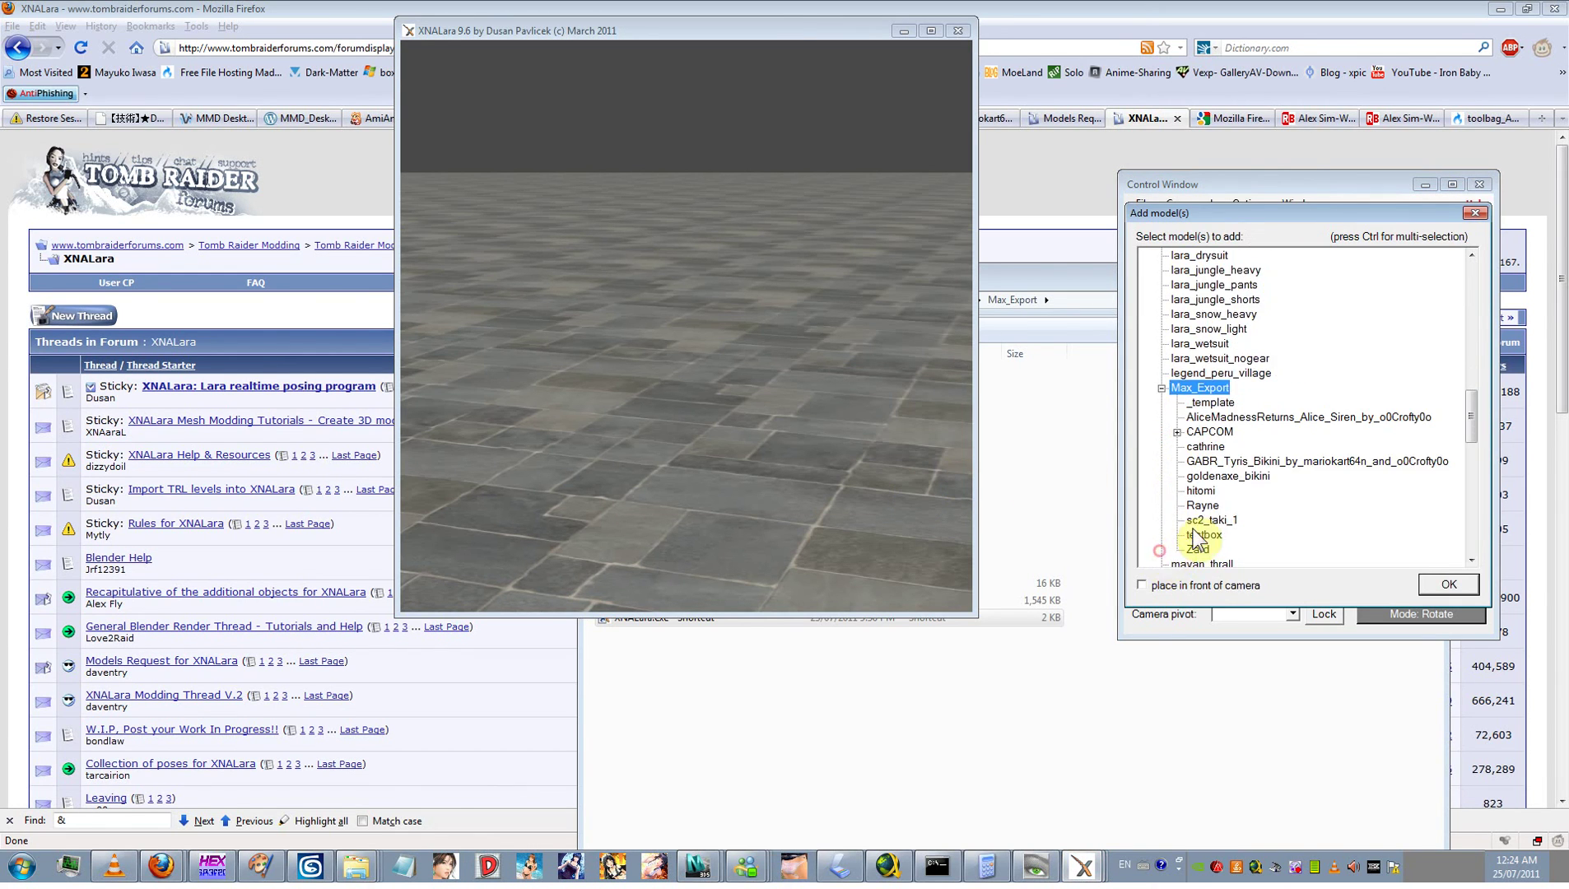
scroll(1190, 522, down, 1)
click(1204, 446)
click(1440, 584)
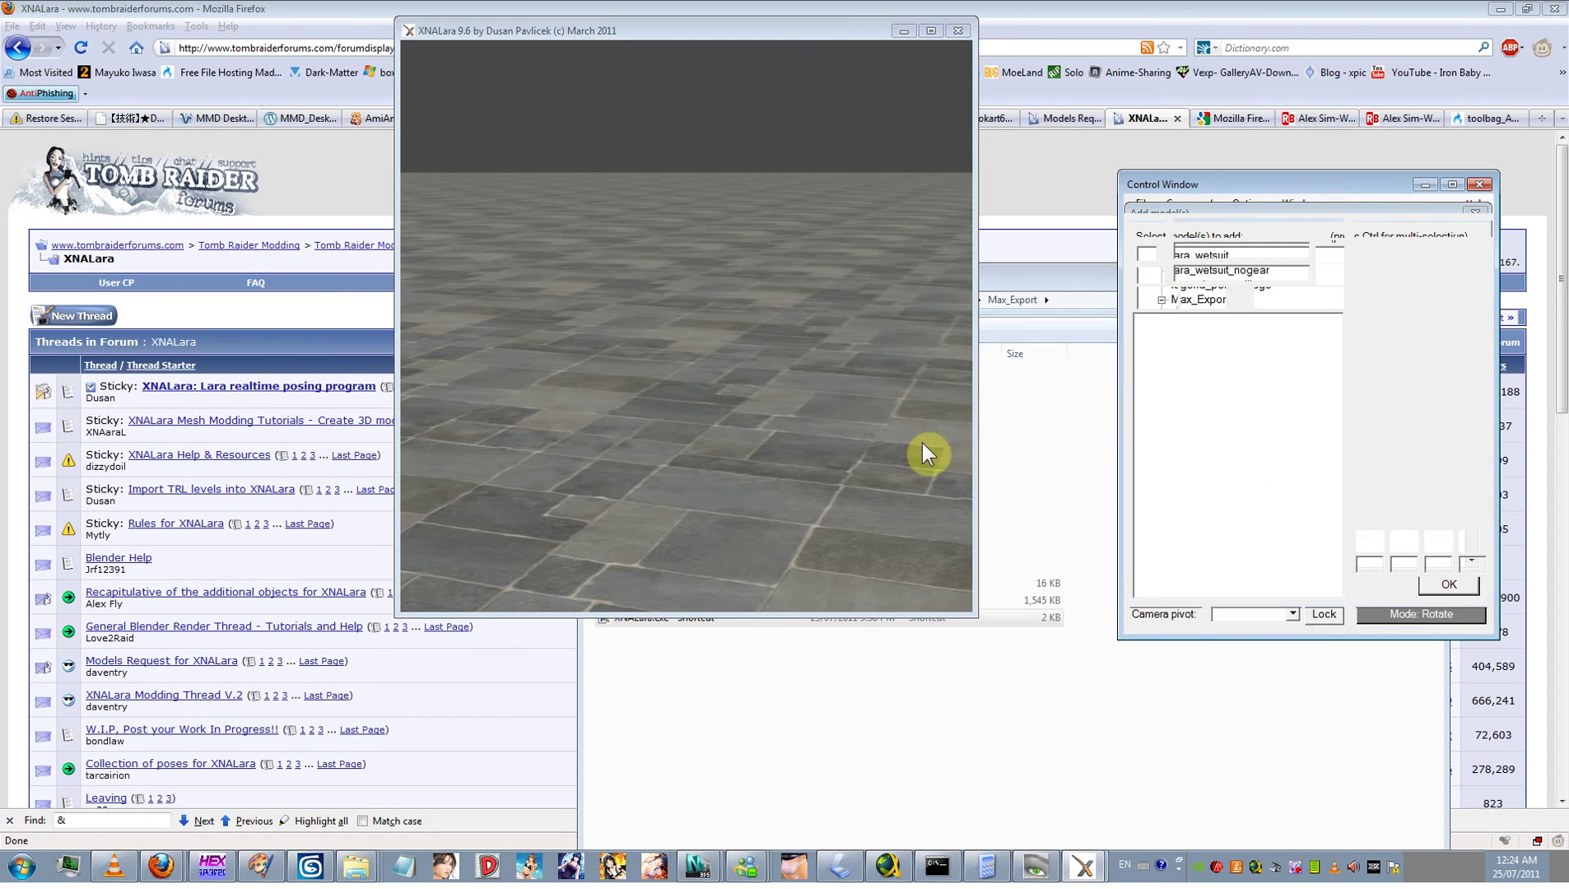
drag(880, 331, 972, 284)
click(1250, 204)
Step: In Lighting parameters, set Light 1 to 276 horizontal, -48 vertical and shadow depth 0.72, then return to Max_Export
click(1252, 208)
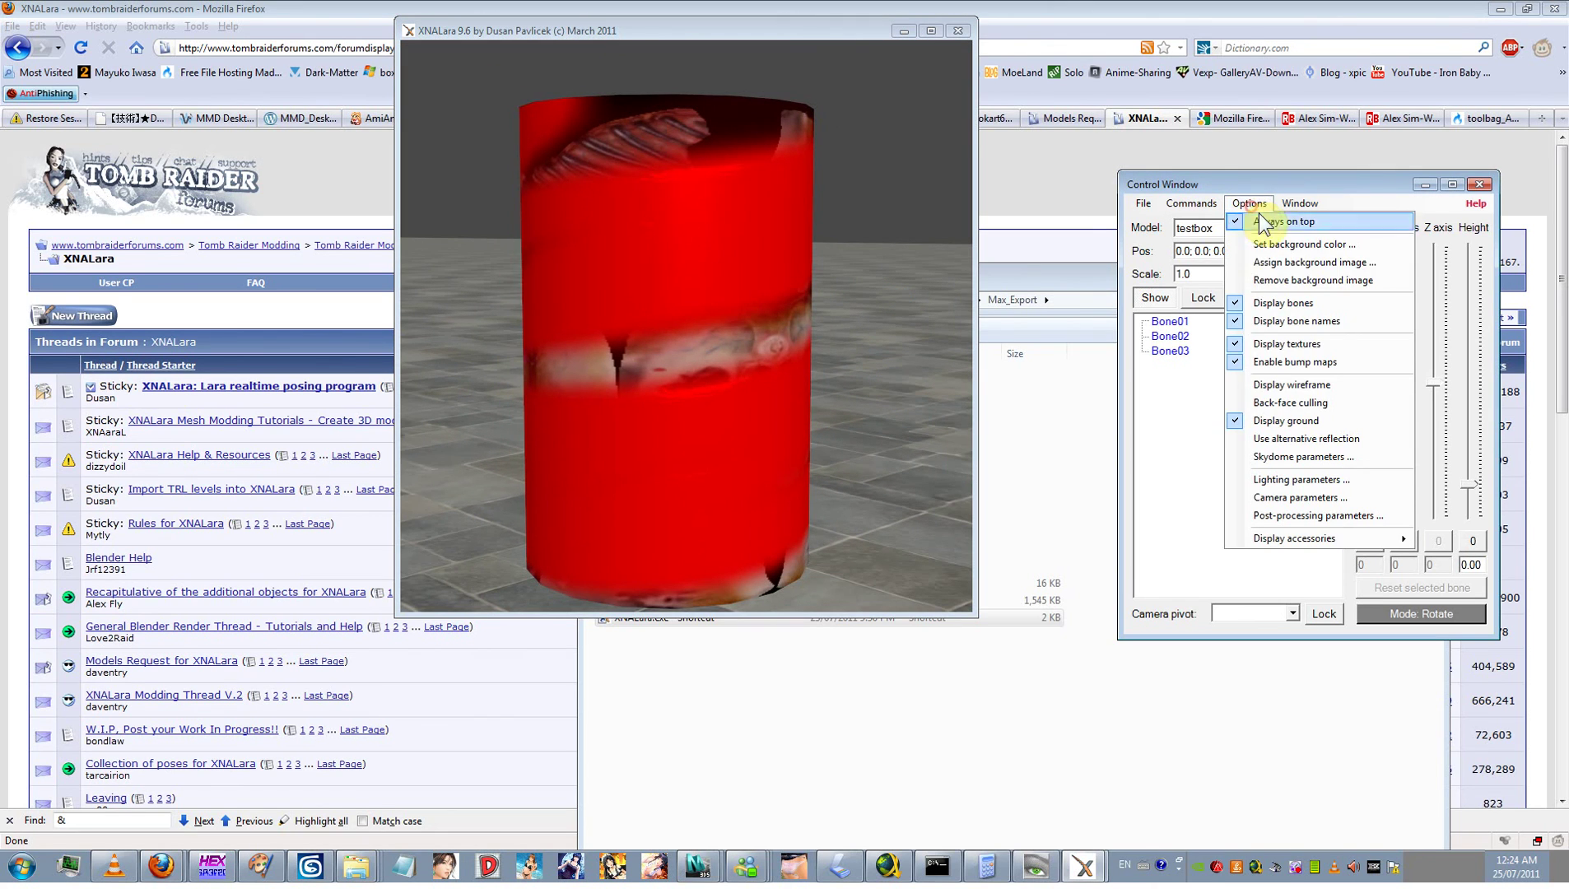
click(1315, 484)
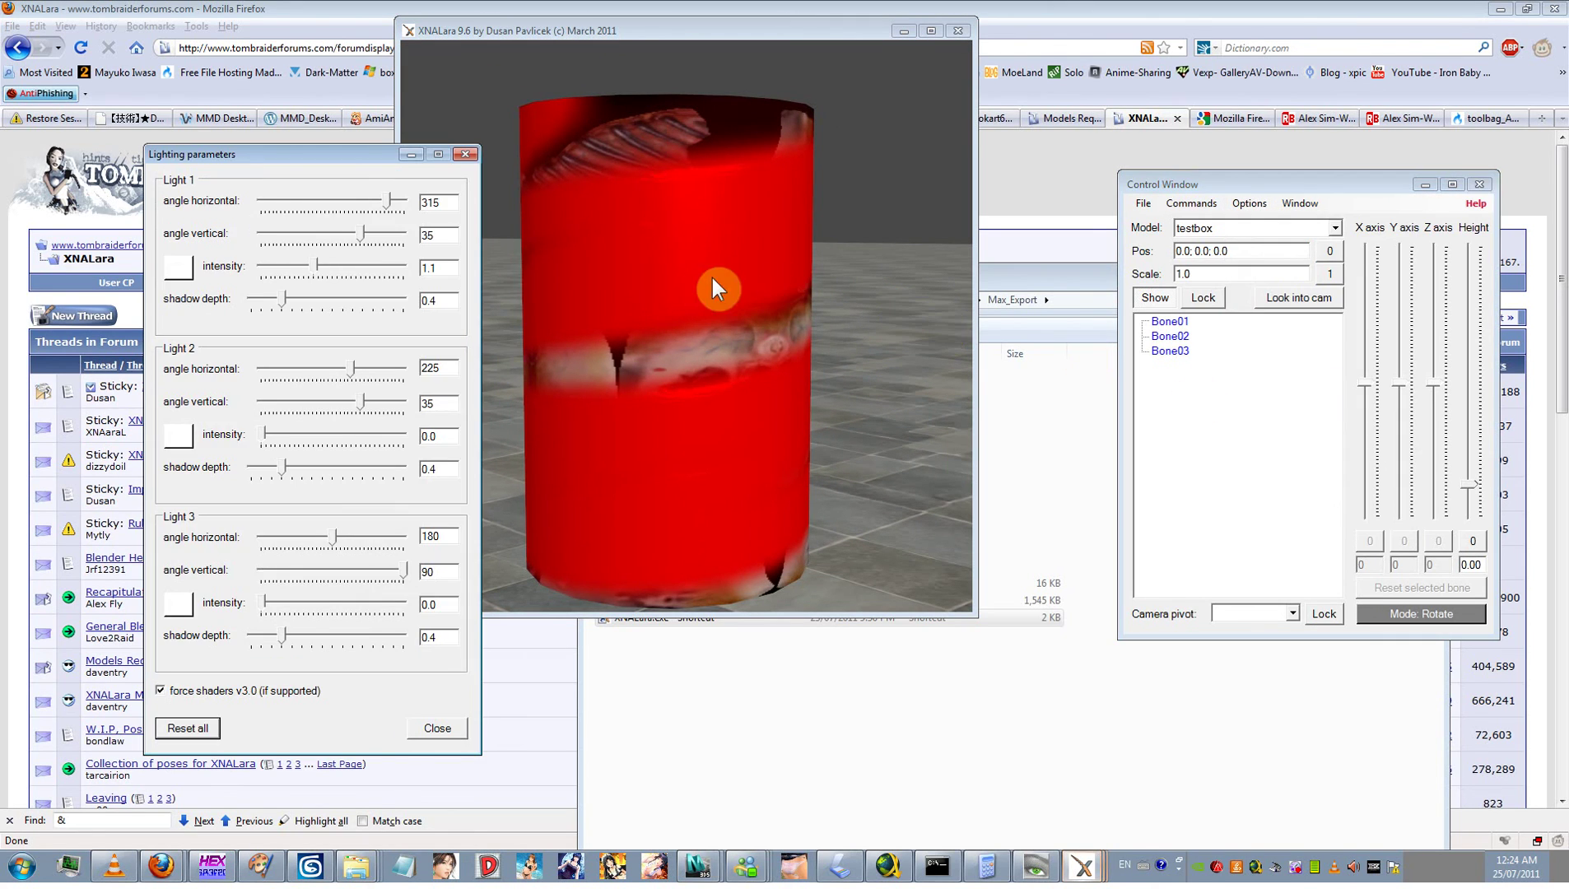
drag(389, 202, 370, 197)
mouse_move(281, 302)
mouse_down()
mouse_move(259, 308)
mouse_move(348, 313)
mouse_move(354, 268)
mouse_move(298, 274)
mouse_move(320, 233)
mouse_move(387, 243)
mouse_move(273, 244)
mouse_move(294, 239)
mouse_up()
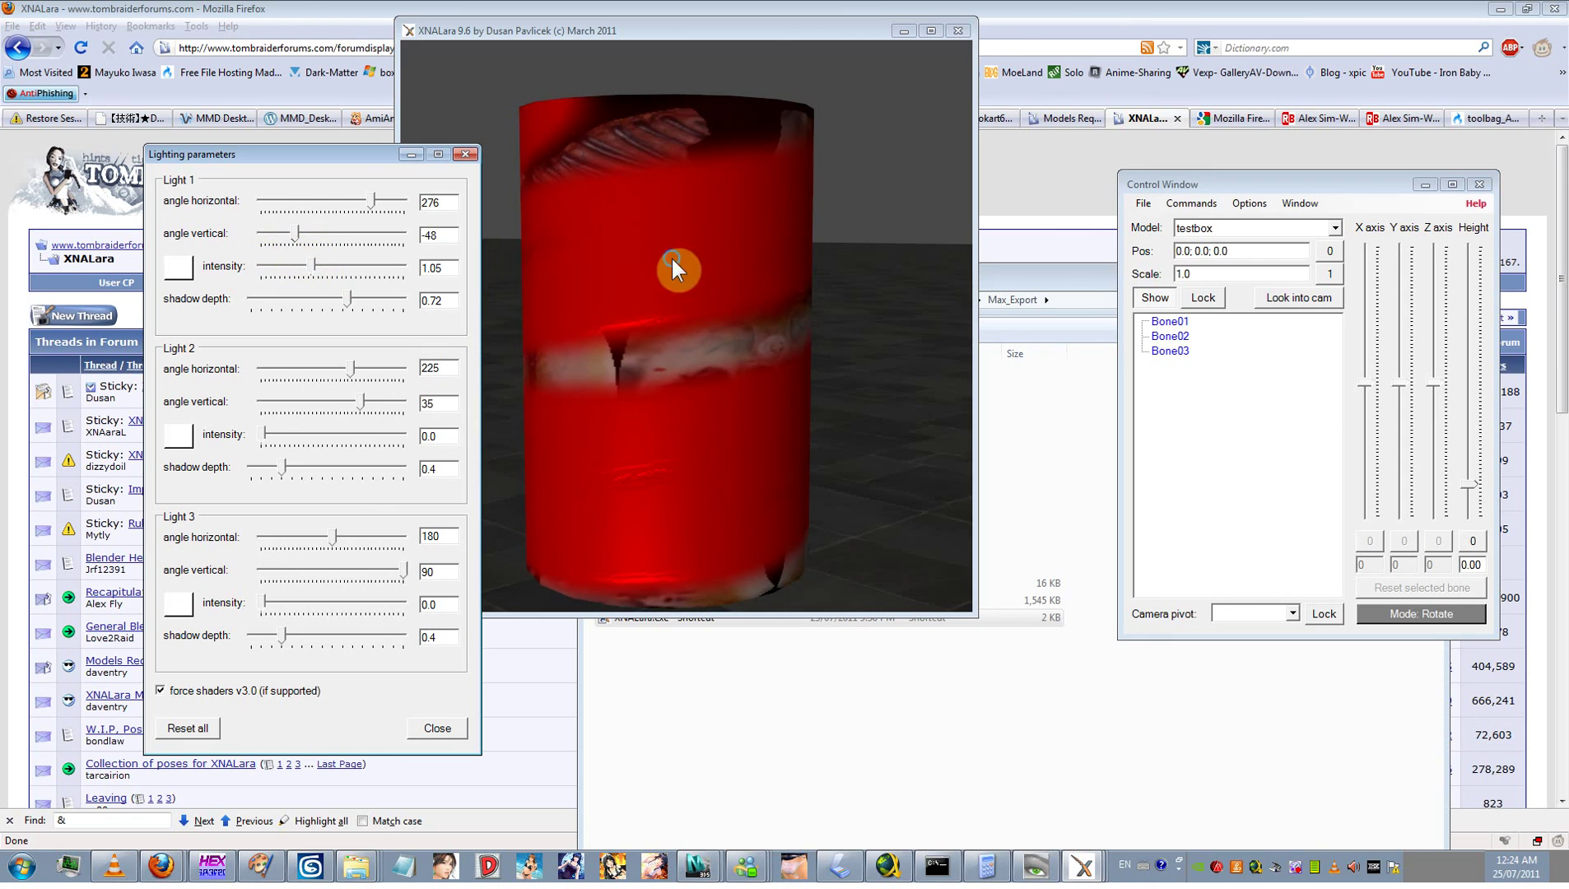
mouse_move(671, 256)
mouse_down()
mouse_move(720, 415)
mouse_move(813, 420)
mouse_move(805, 466)
mouse_move(519, 491)
mouse_move(910, 462)
mouse_move(728, 466)
mouse_move(767, 444)
mouse_move(836, 235)
mouse_move(687, 248)
mouse_move(726, 256)
mouse_move(674, 392)
mouse_up()
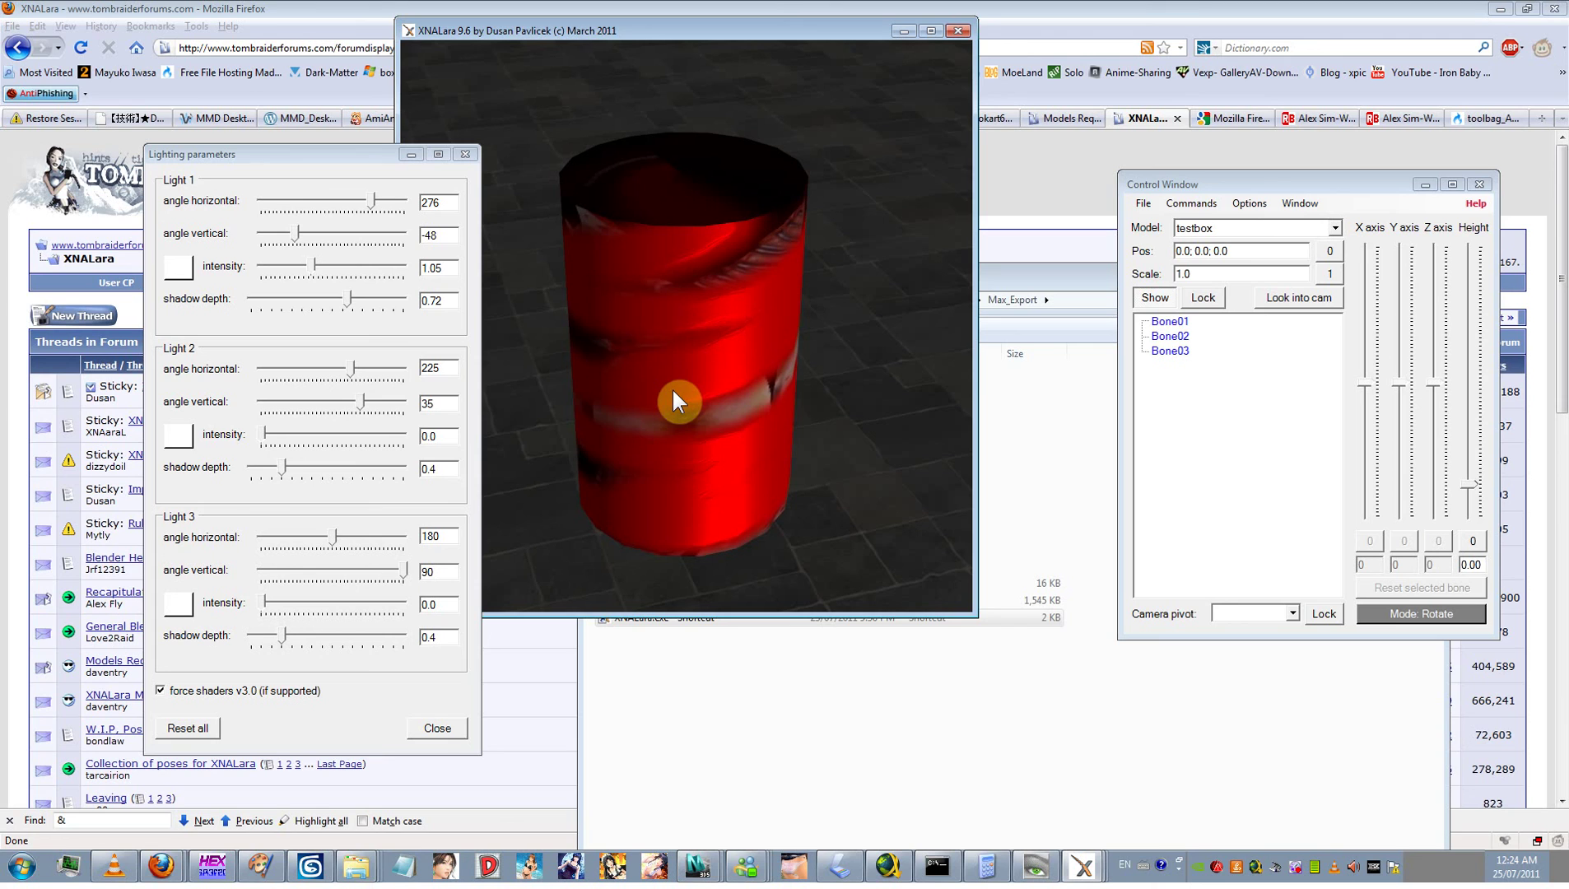
click(928, 710)
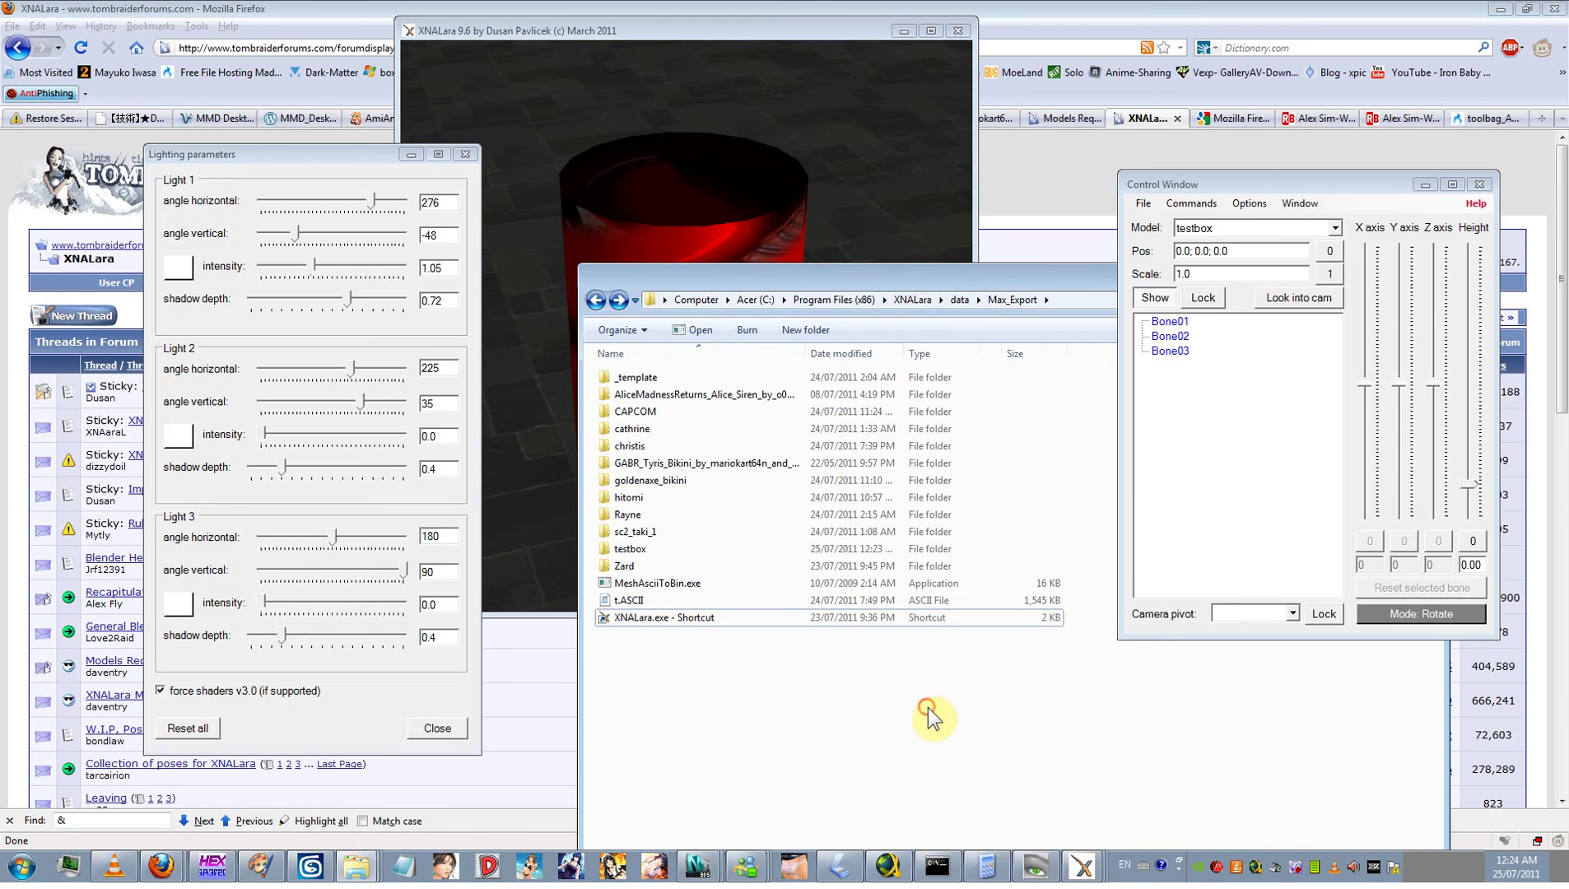
Step: Open the testbox folder, close Lighting parameters, quit XNALara, and return to 3ds Max
double_click(651, 549)
drag(1068, 280, 812, 316)
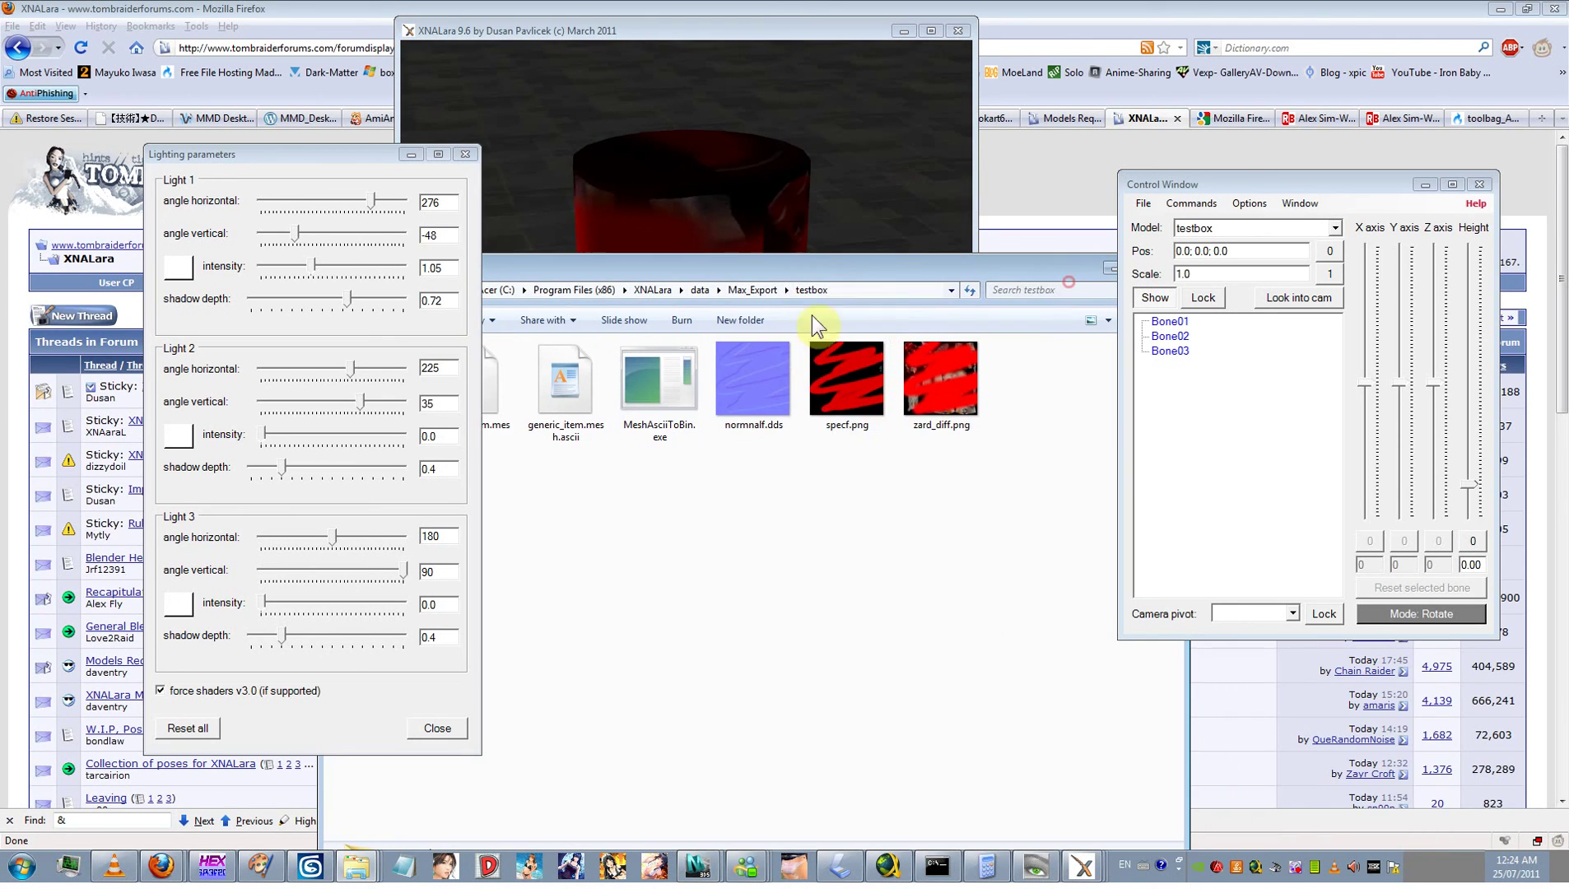
click(468, 156)
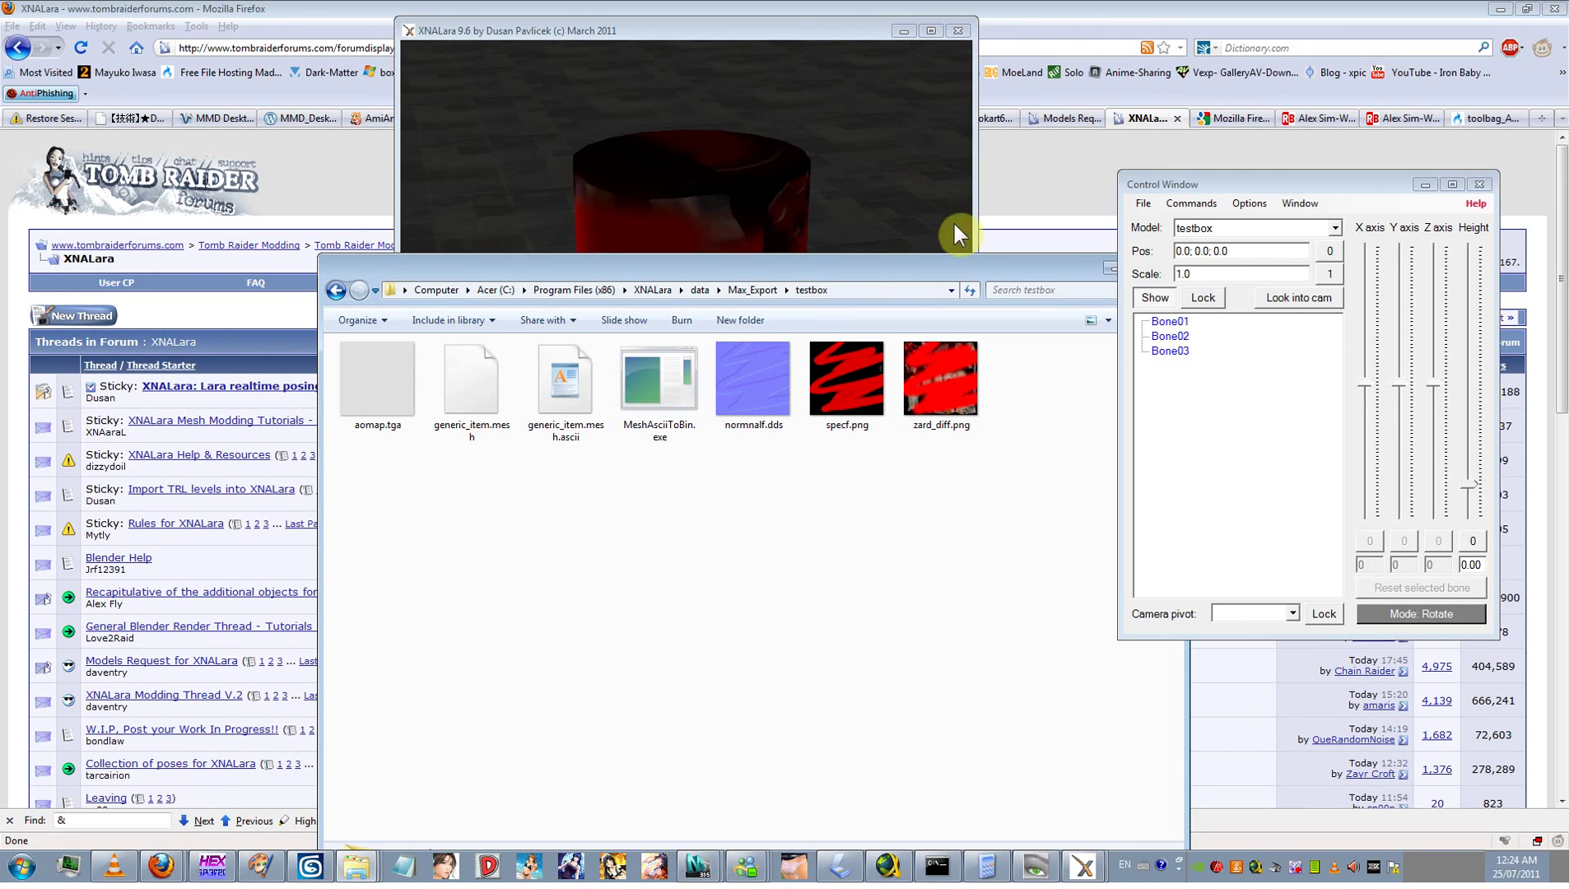
click(1478, 184)
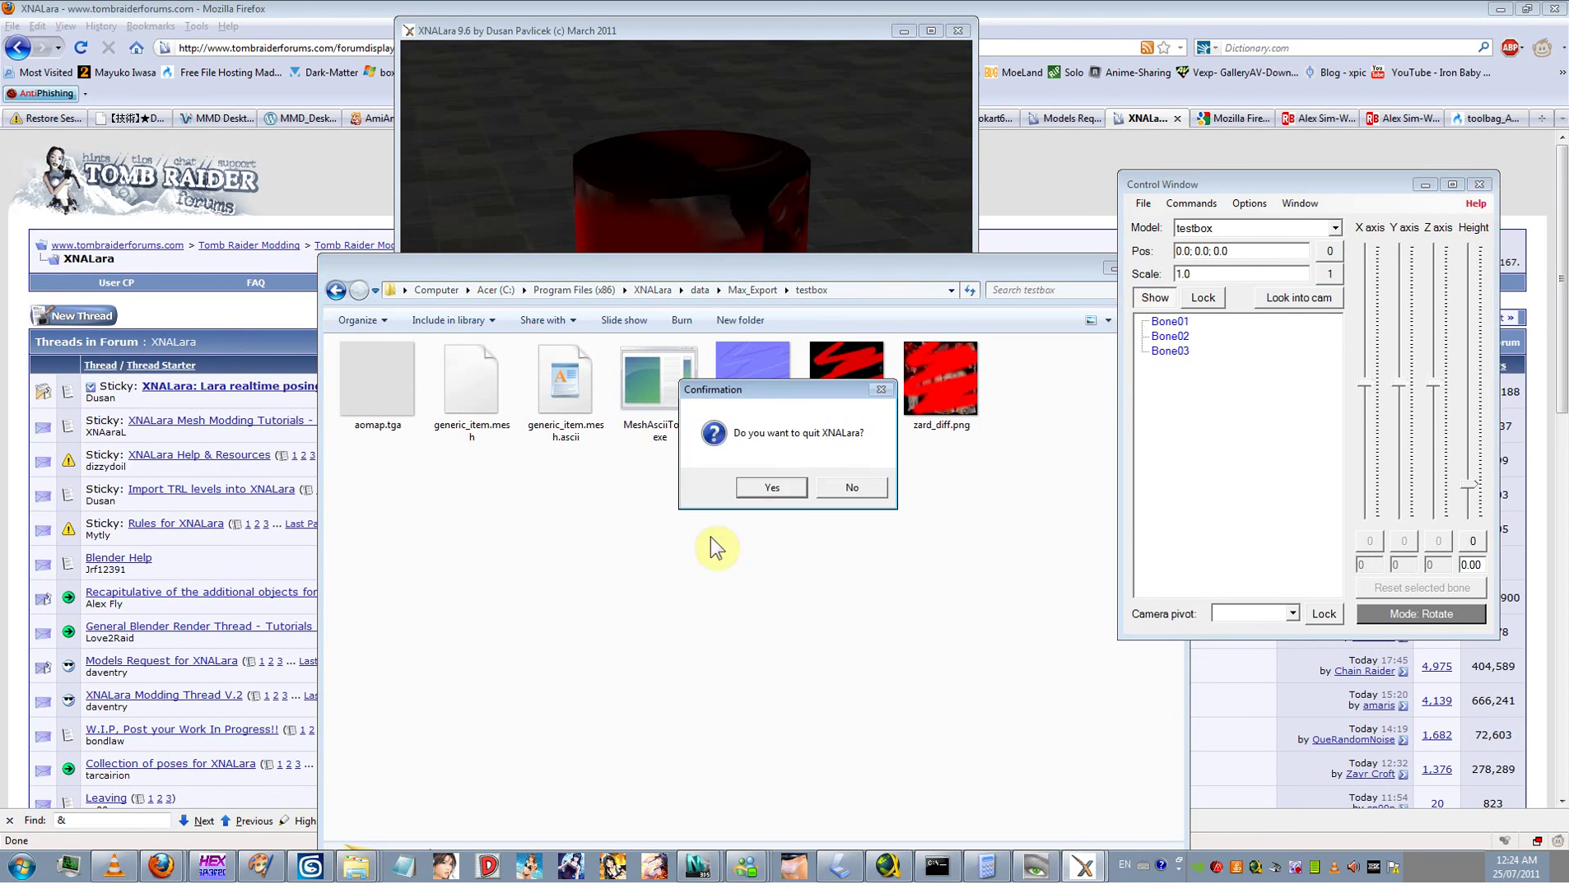
click(770, 488)
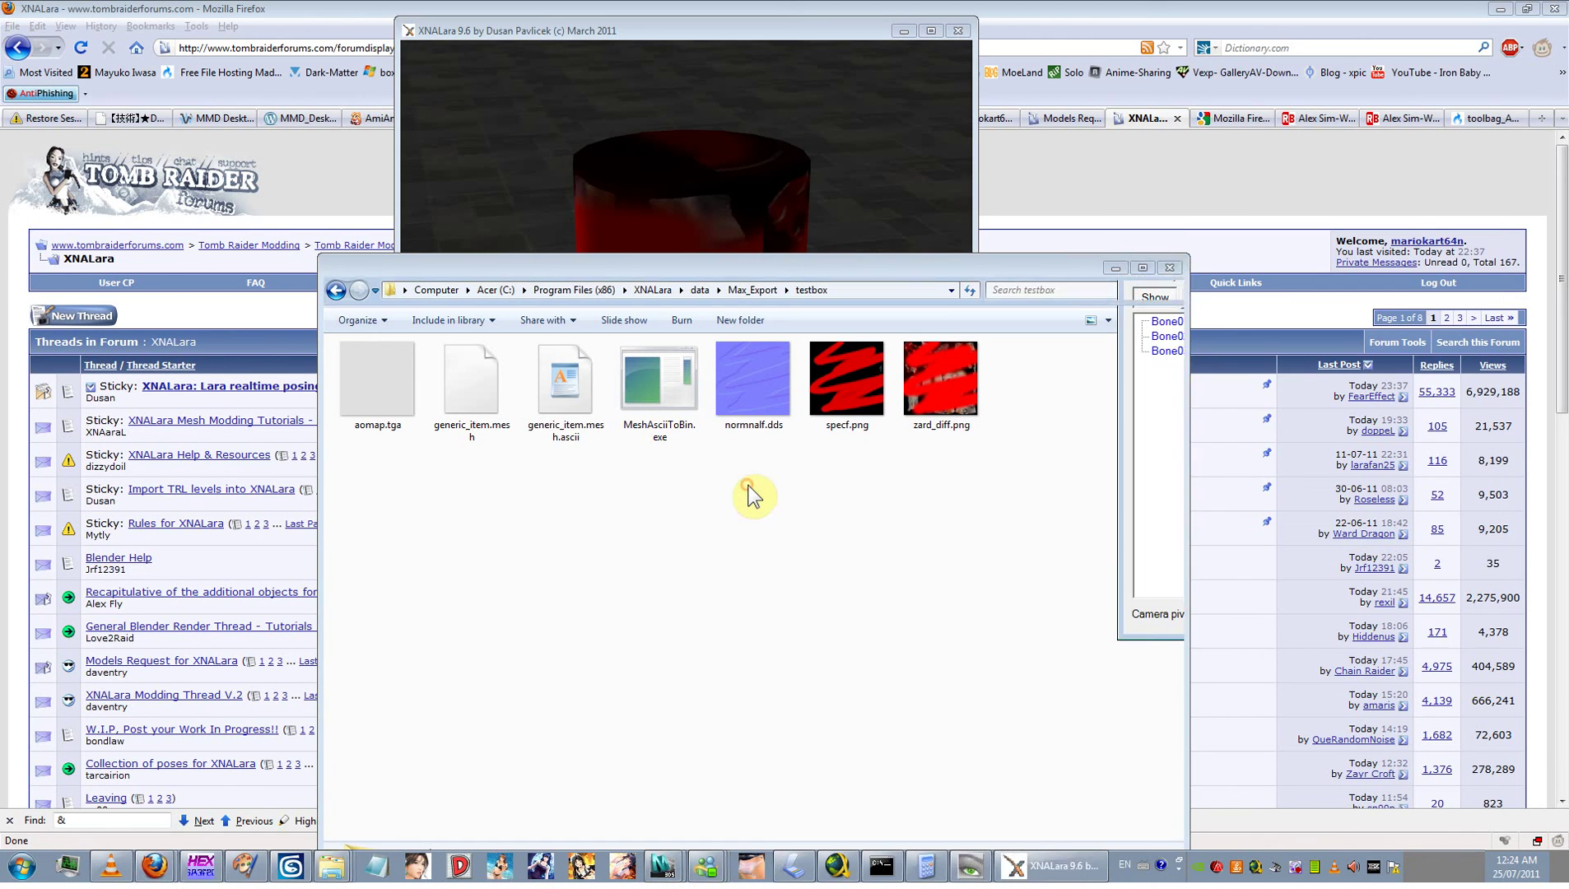
click(329, 866)
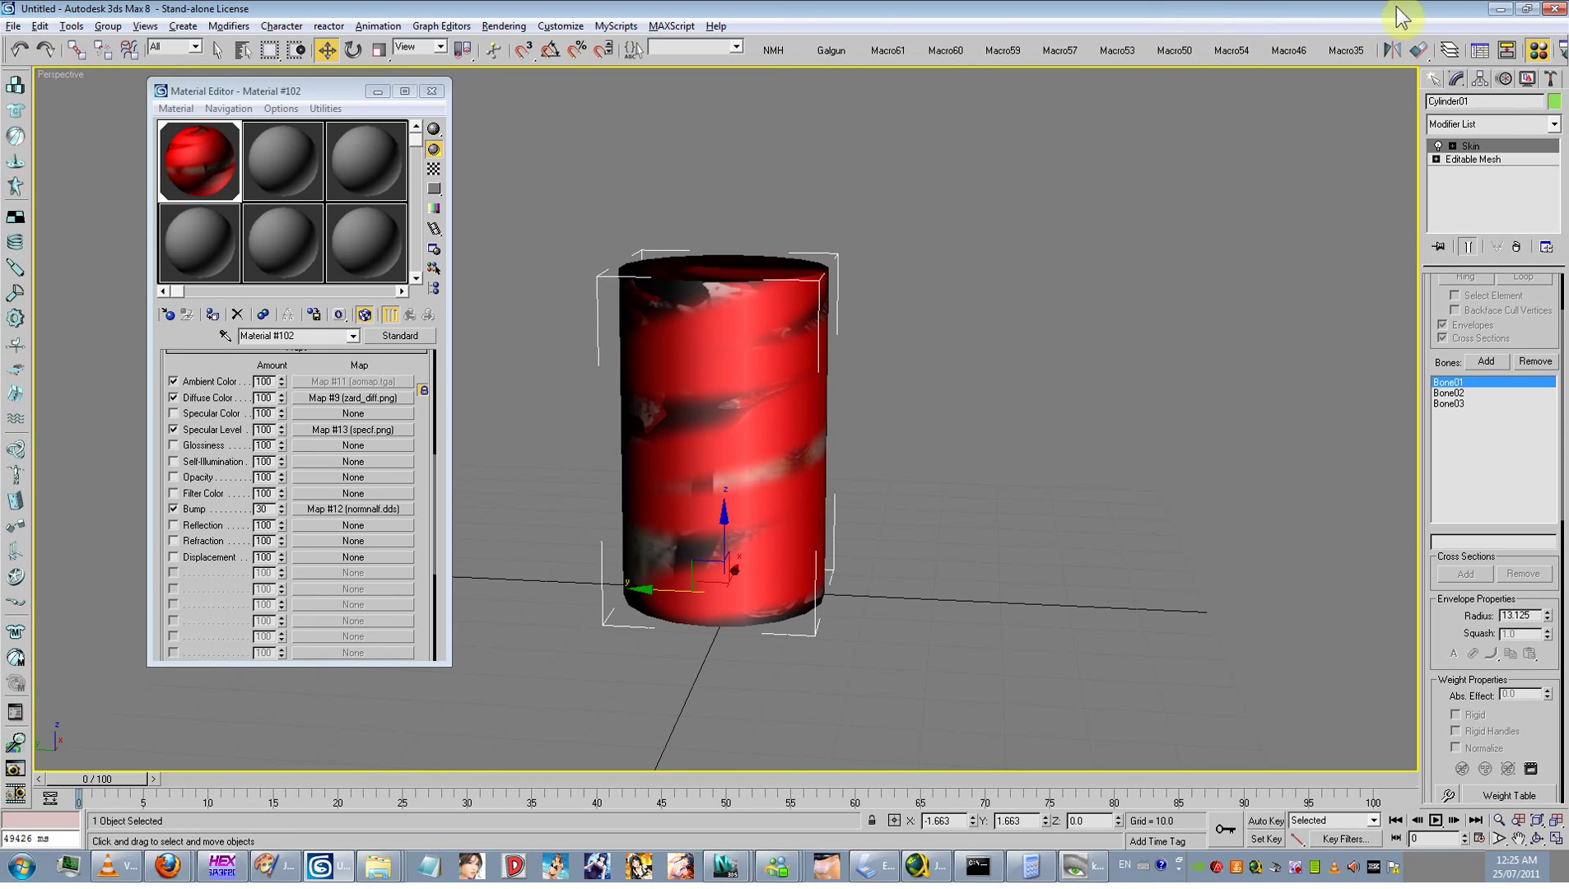
Step: Minimize 3ds Max and scroll further down the Tomb Raider Forums XNALara thread list in Firefox
click(1500, 9)
click(261, 574)
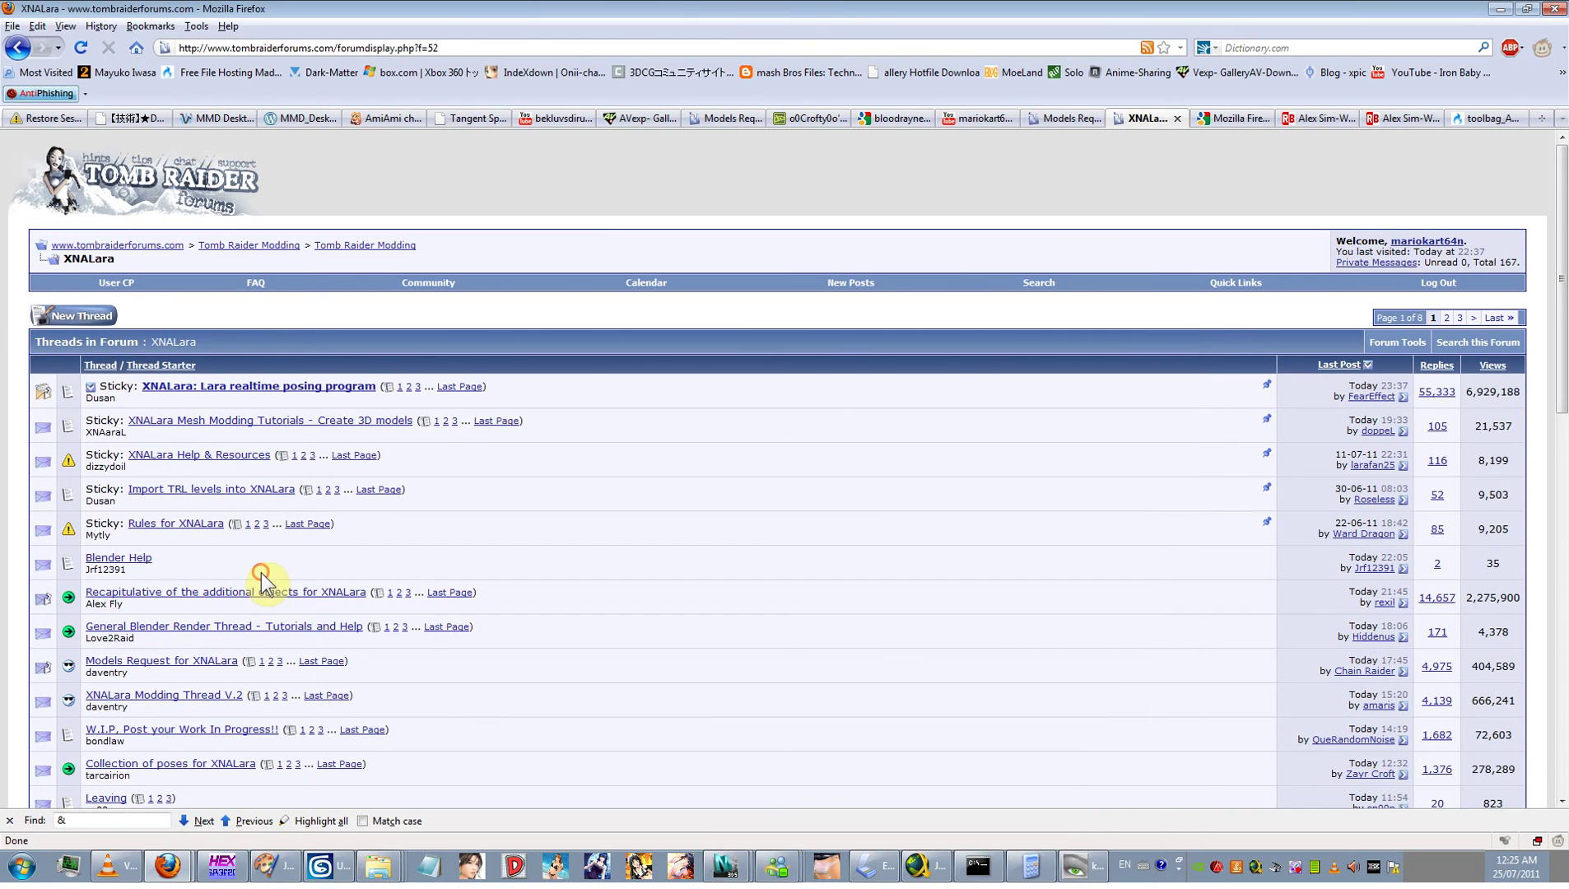
scroll(226, 611, down, 4)
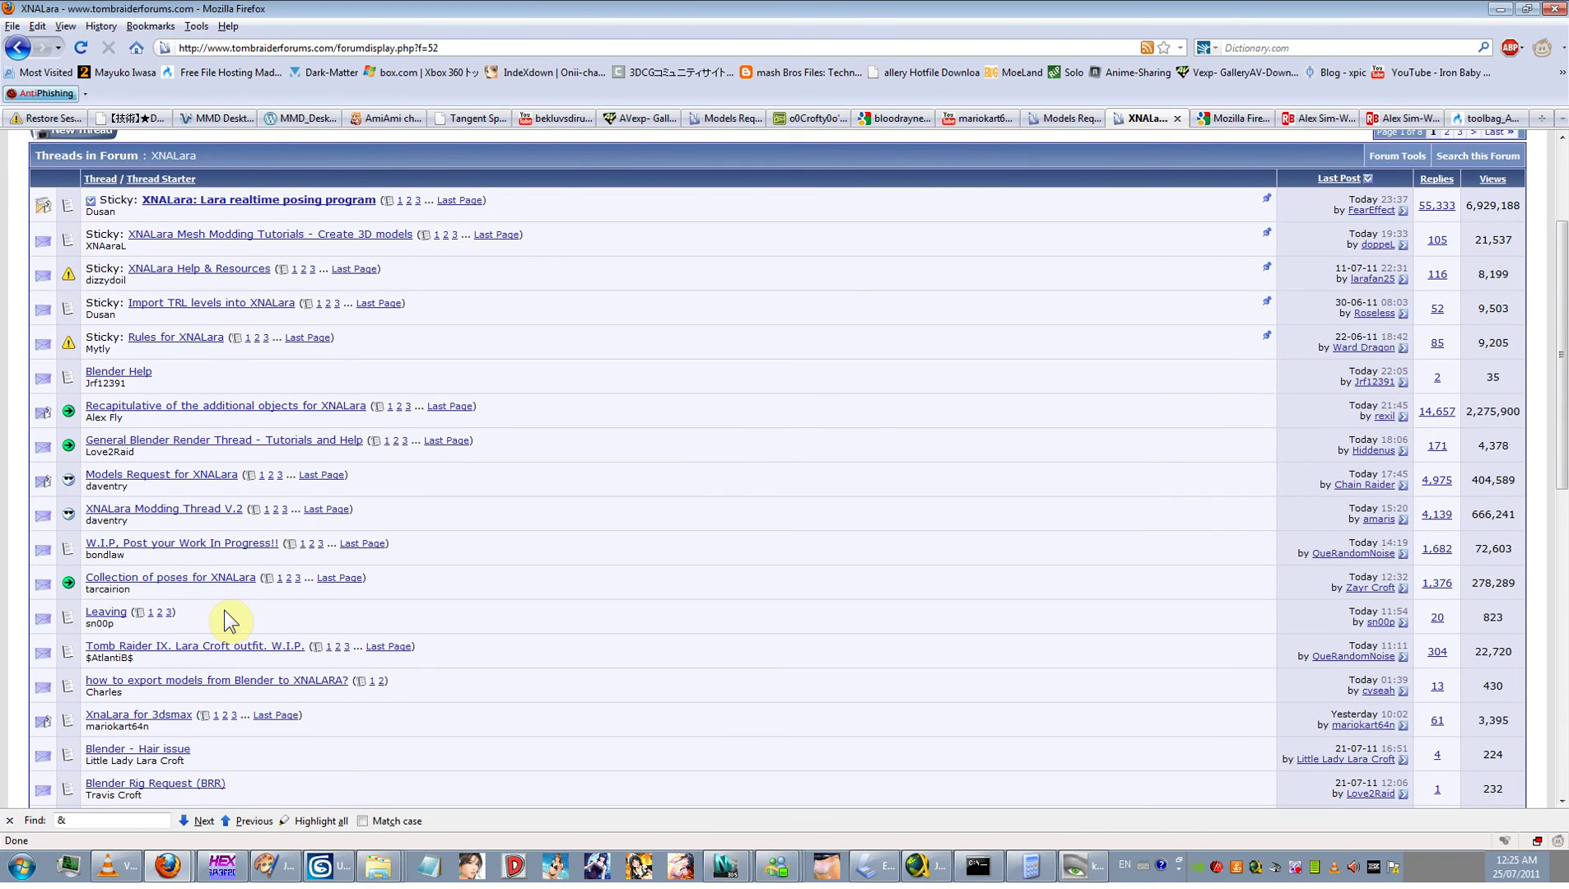